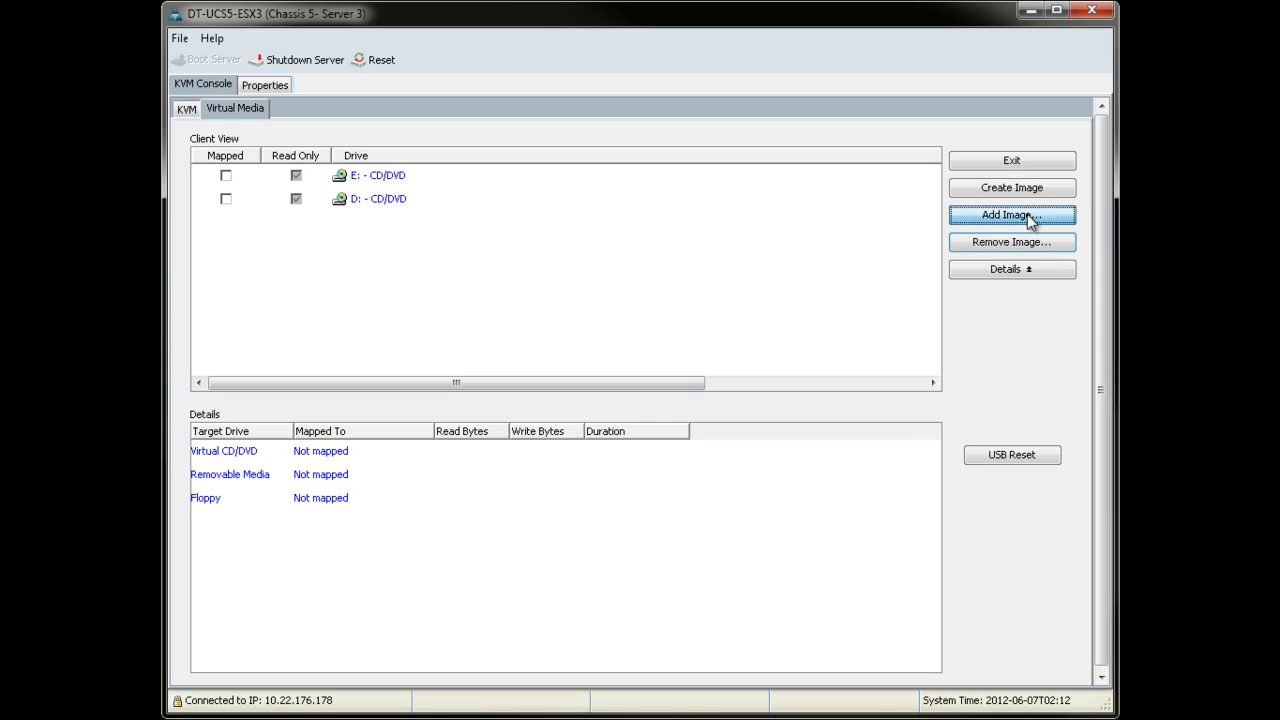
- Add the VMware-VMvisor-Installer-5.0.0.update01-623860.x86_64 ISO from C:\Software\Vmware\Vsphere 5\ESXi 5.0 Installable Update 1(CD ISO) to the virtual media and map it
left_click(1027, 214)
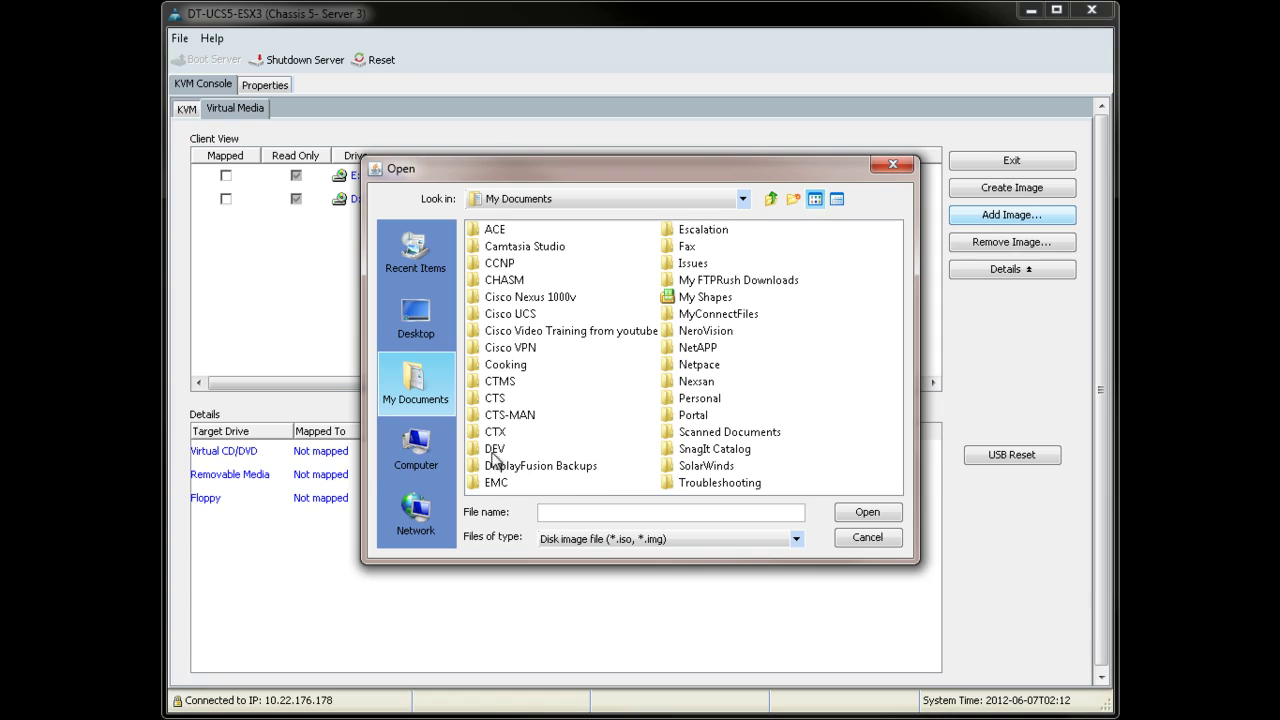
left_click(433, 462)
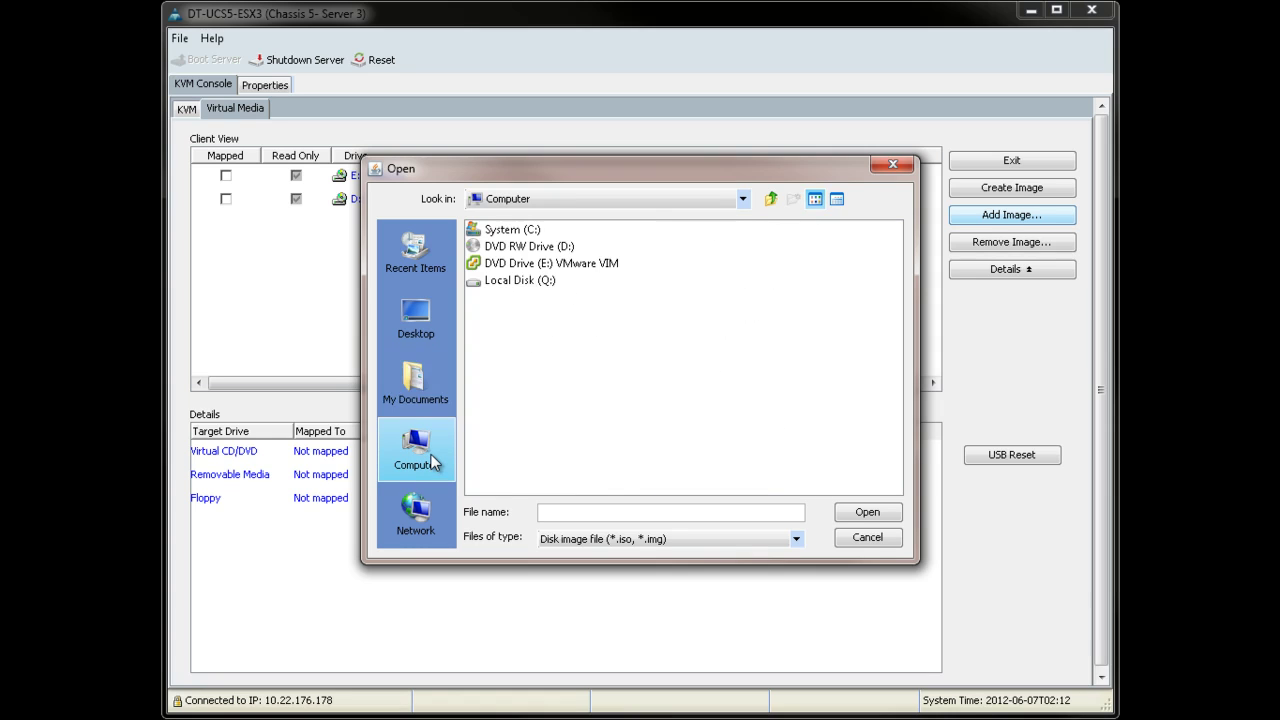
left_click(516, 233)
double_click(518, 236)
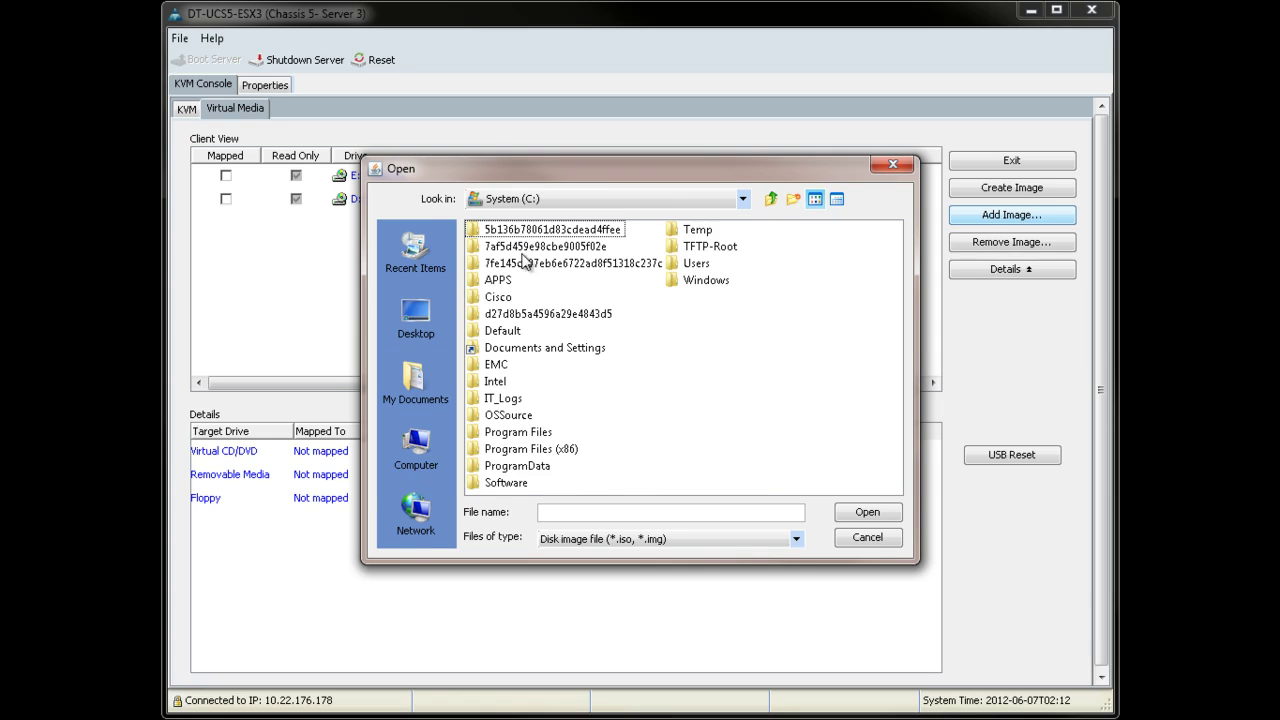
left_click(503, 484)
double_click(503, 484)
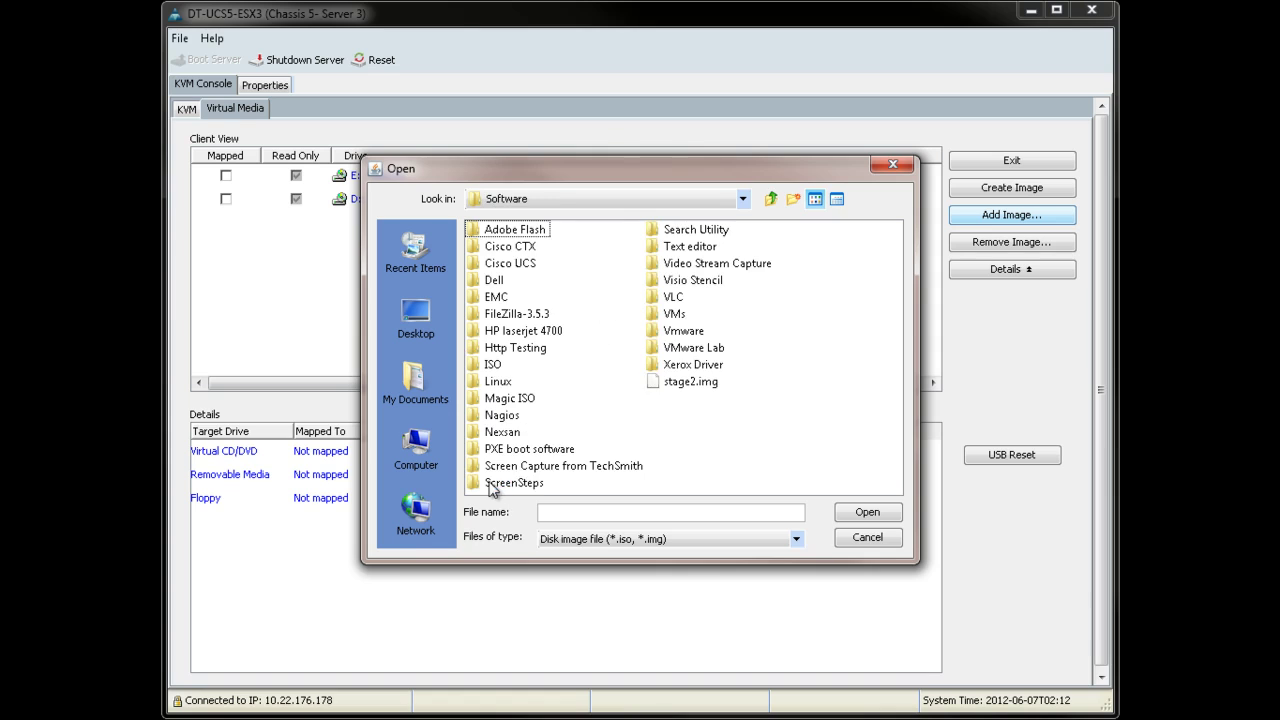
left_click(676, 331)
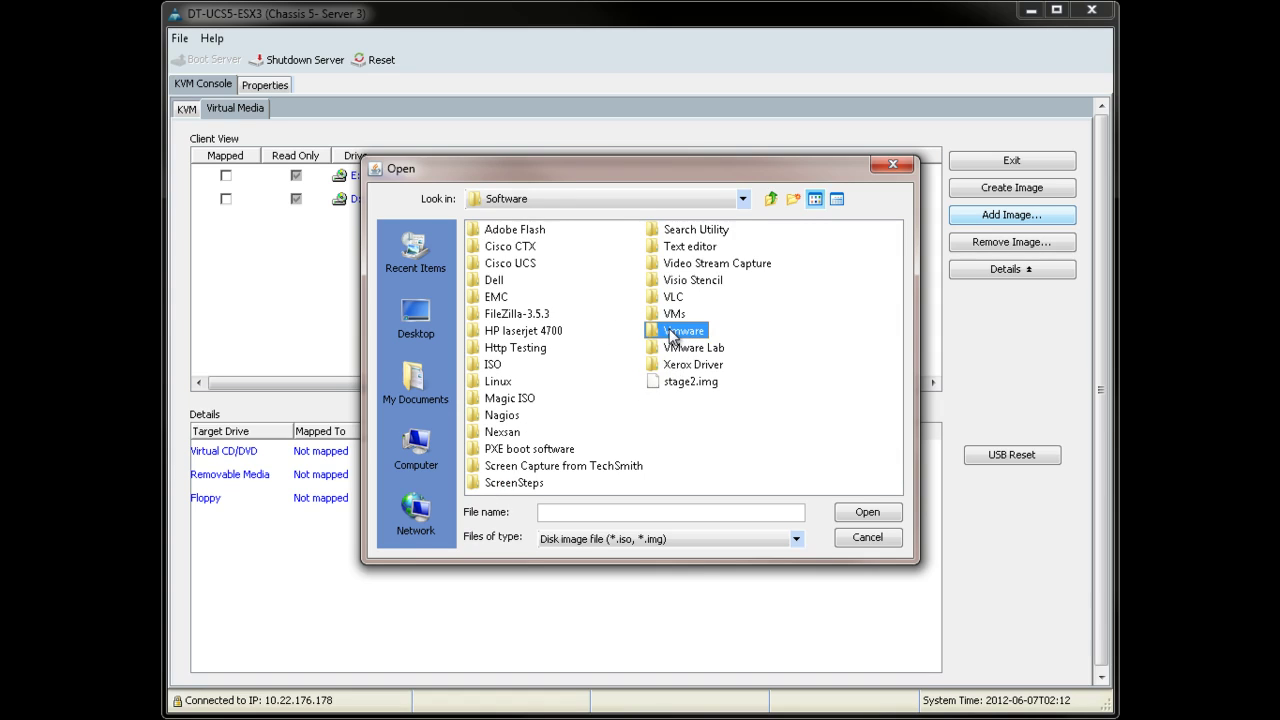
double_click(674, 332)
left_click(501, 284)
double_click(501, 284)
left_click(487, 230)
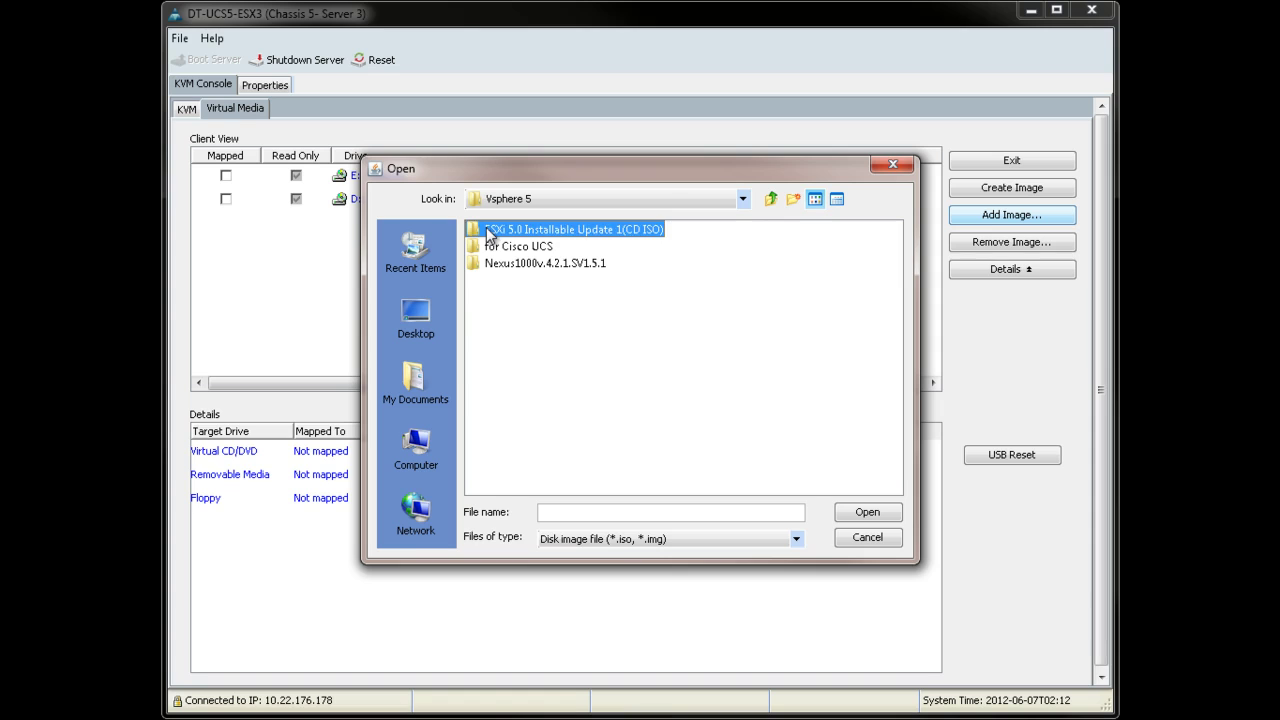
double_click(487, 230)
left_click(487, 230)
double_click(486, 229)
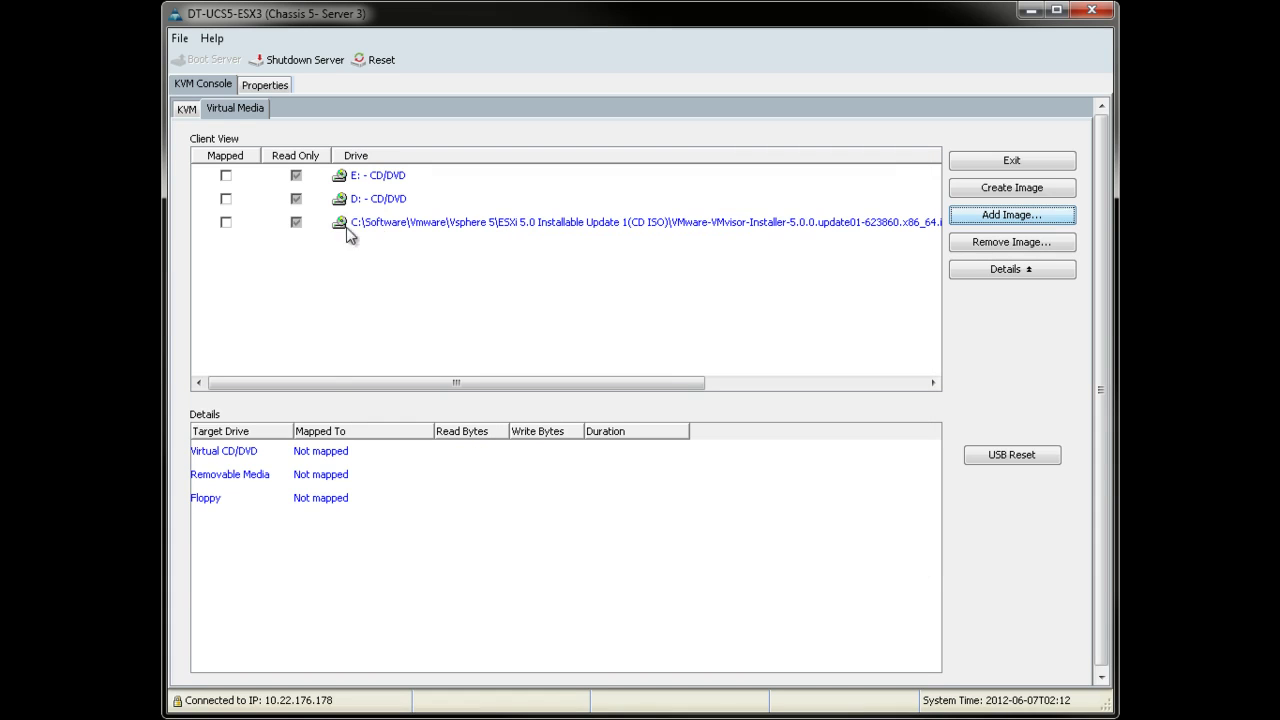
left_click(225, 222)
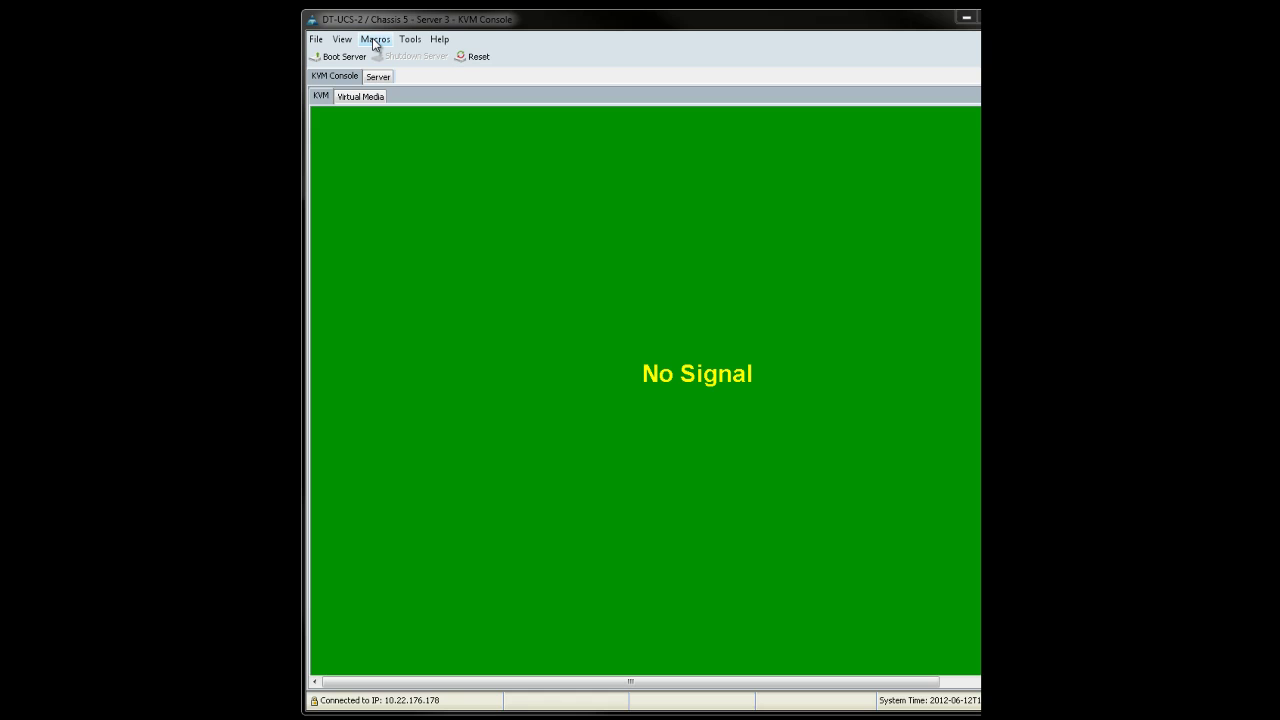
left_click(375, 39)
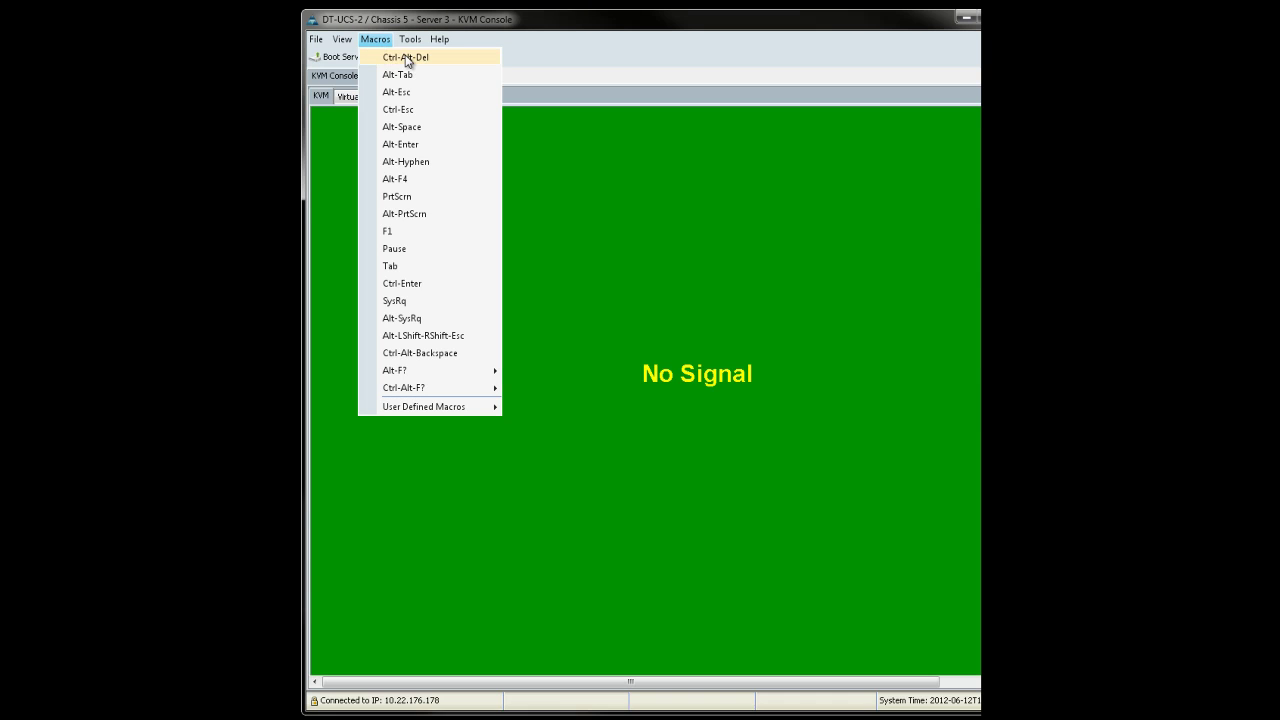
left_click(407, 58)
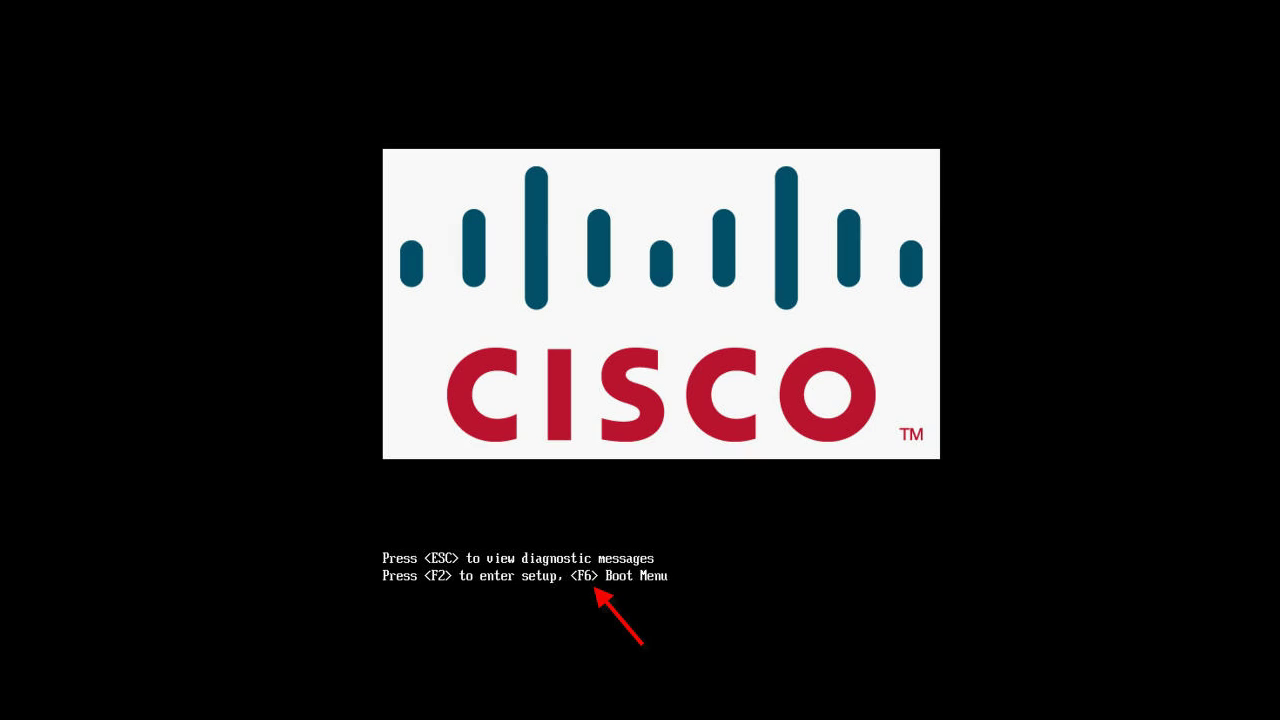
key("F6")
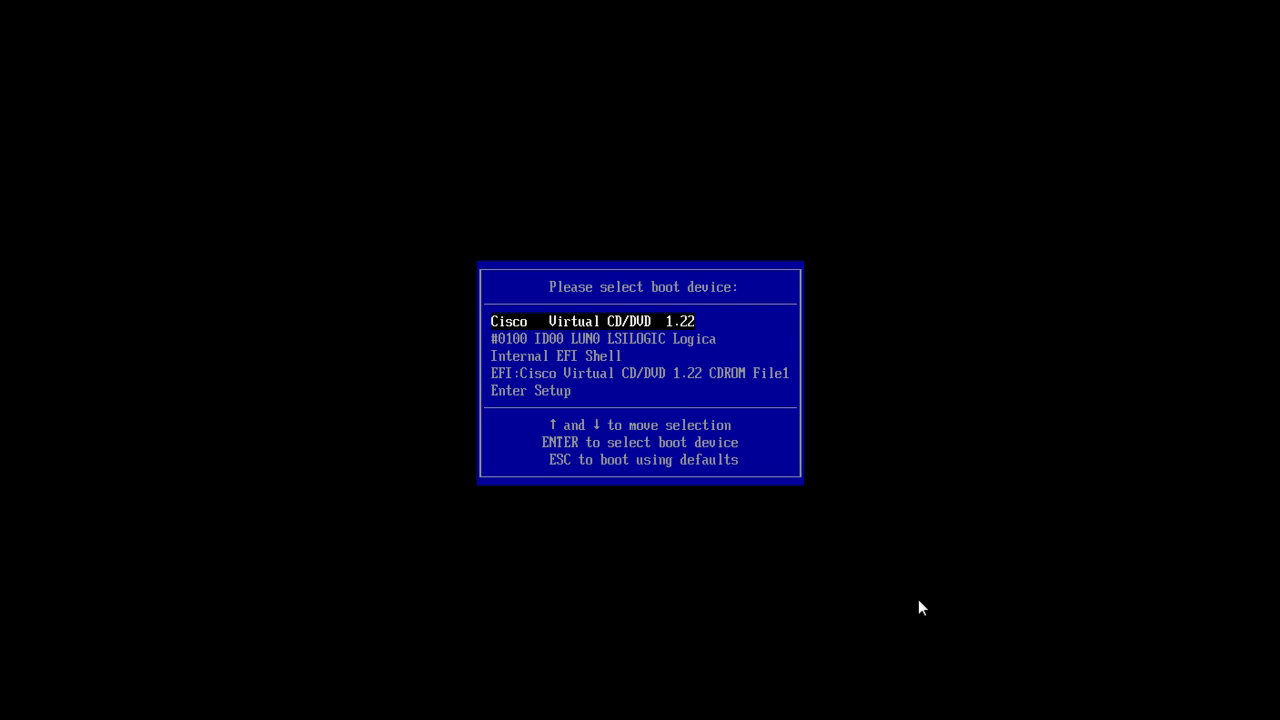
key("Return")
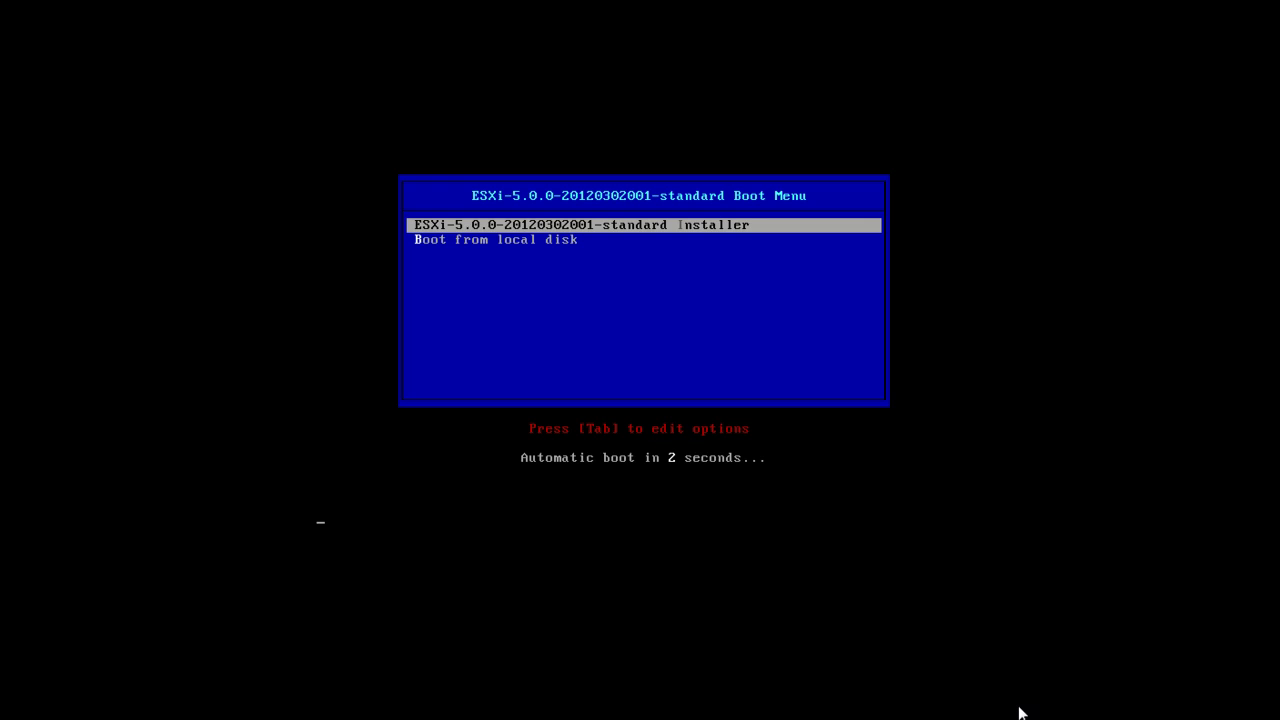
key("Up")
key("Return")
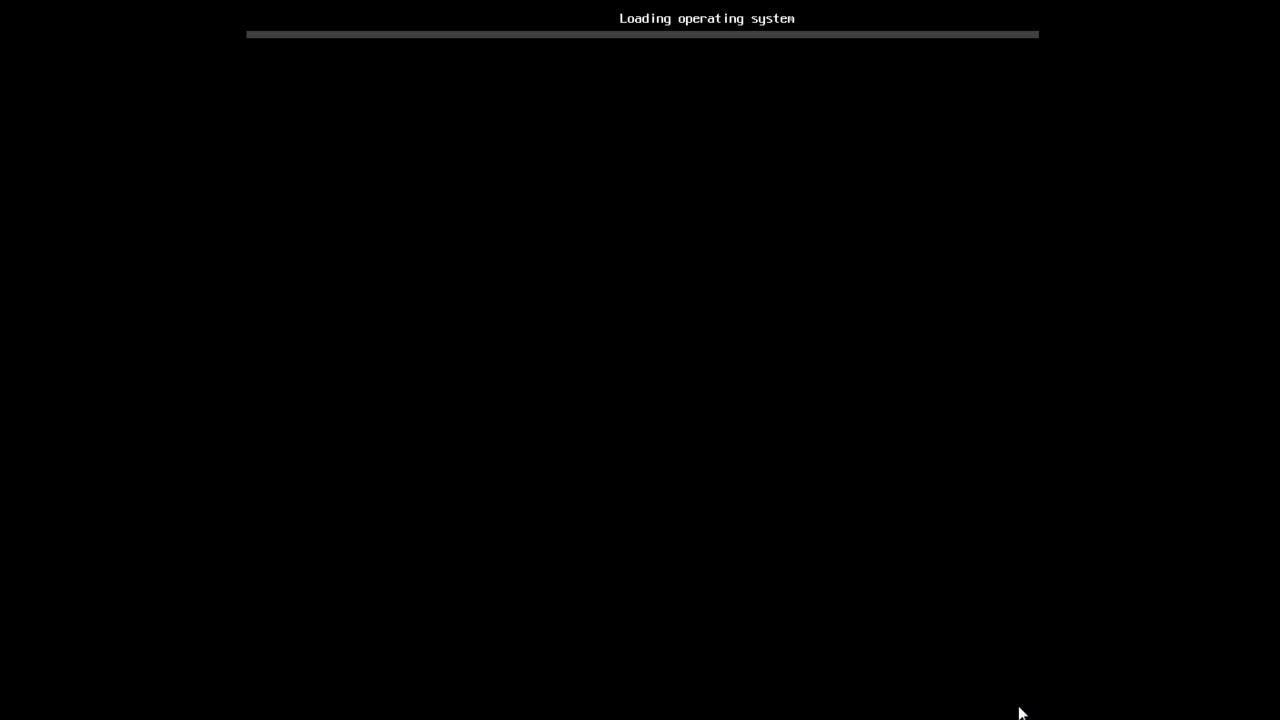
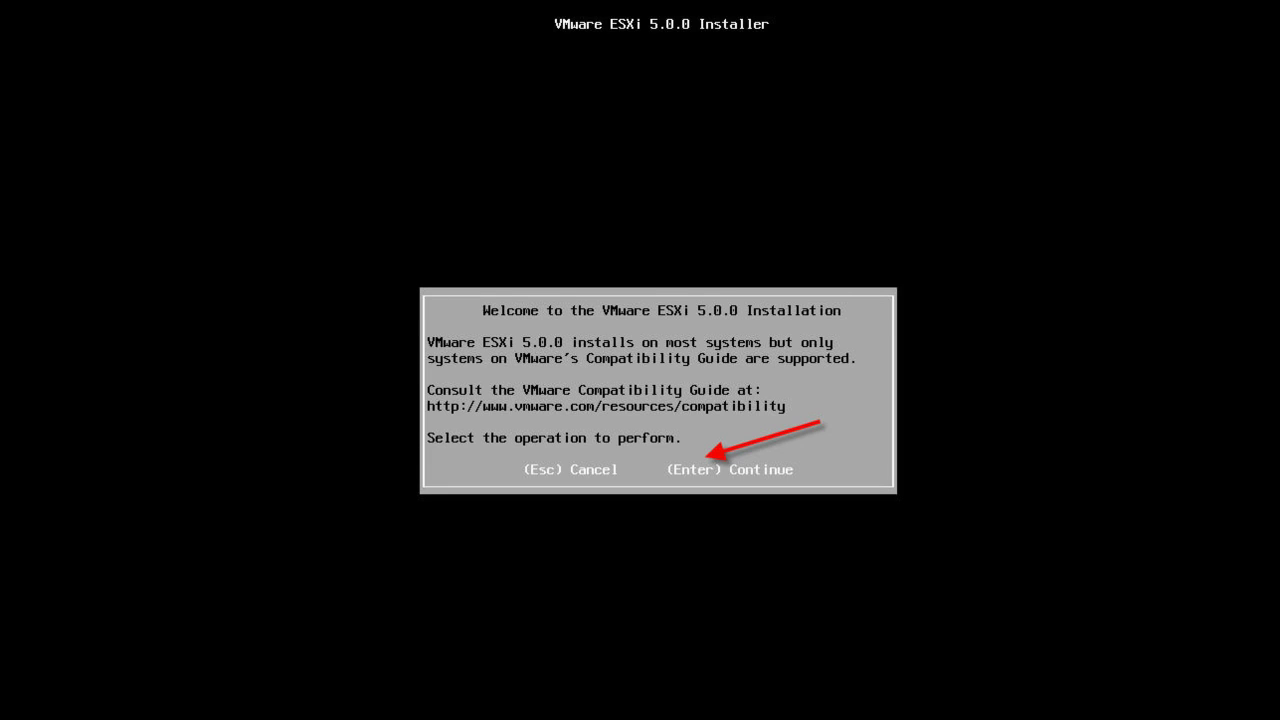
- Accept the installer's license agreement and choose the LSILOGIC Logical Volume as target disk with the US Default keyboard layout
key("Return")
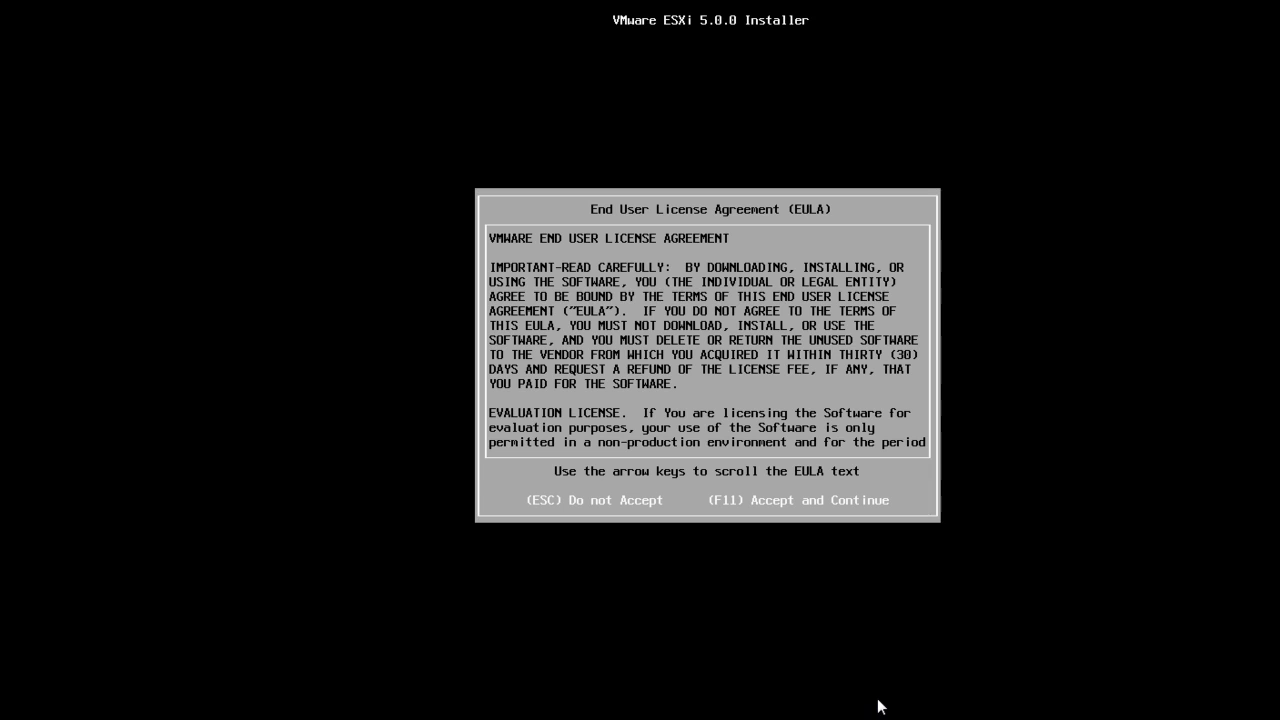
key("F11")
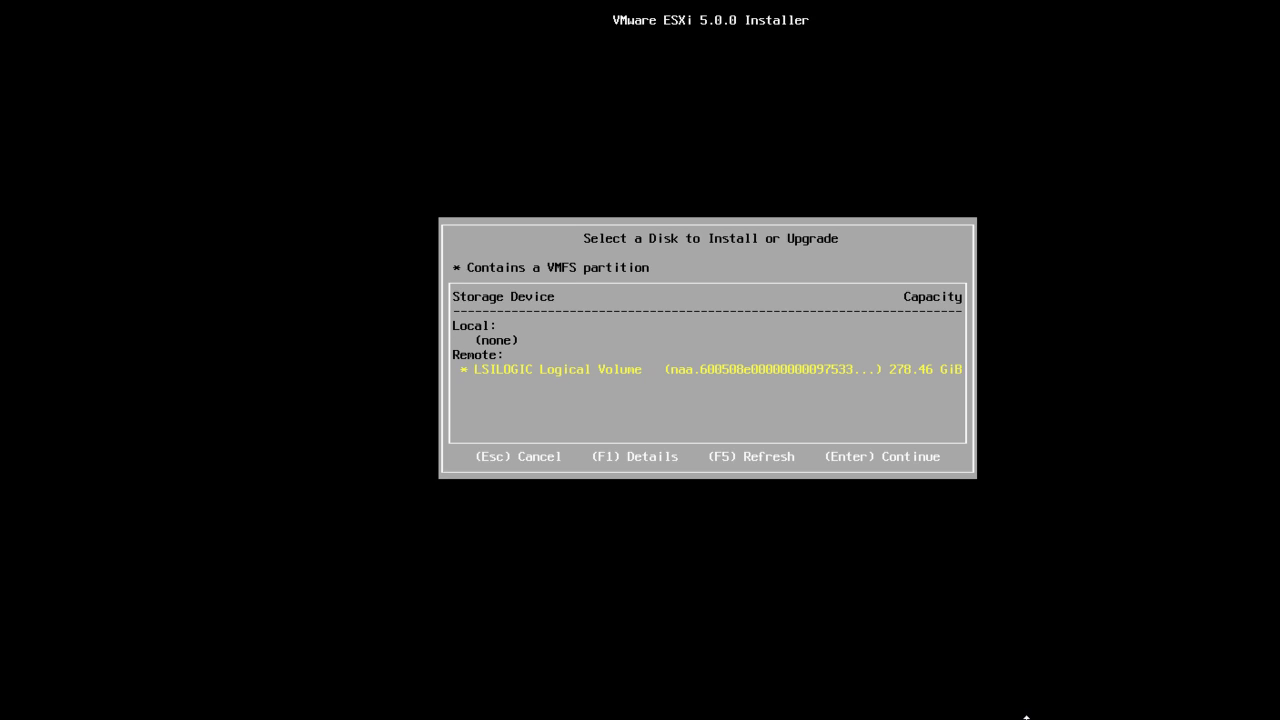
key("Return")
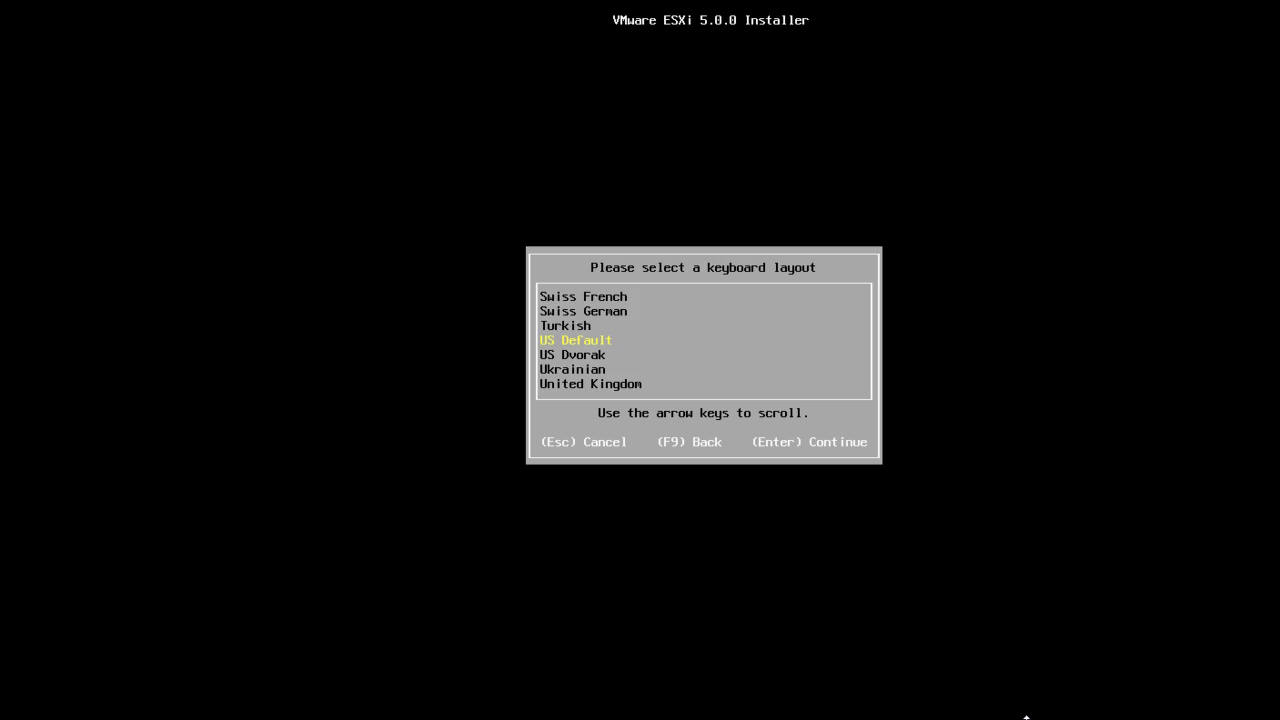
key("Return")
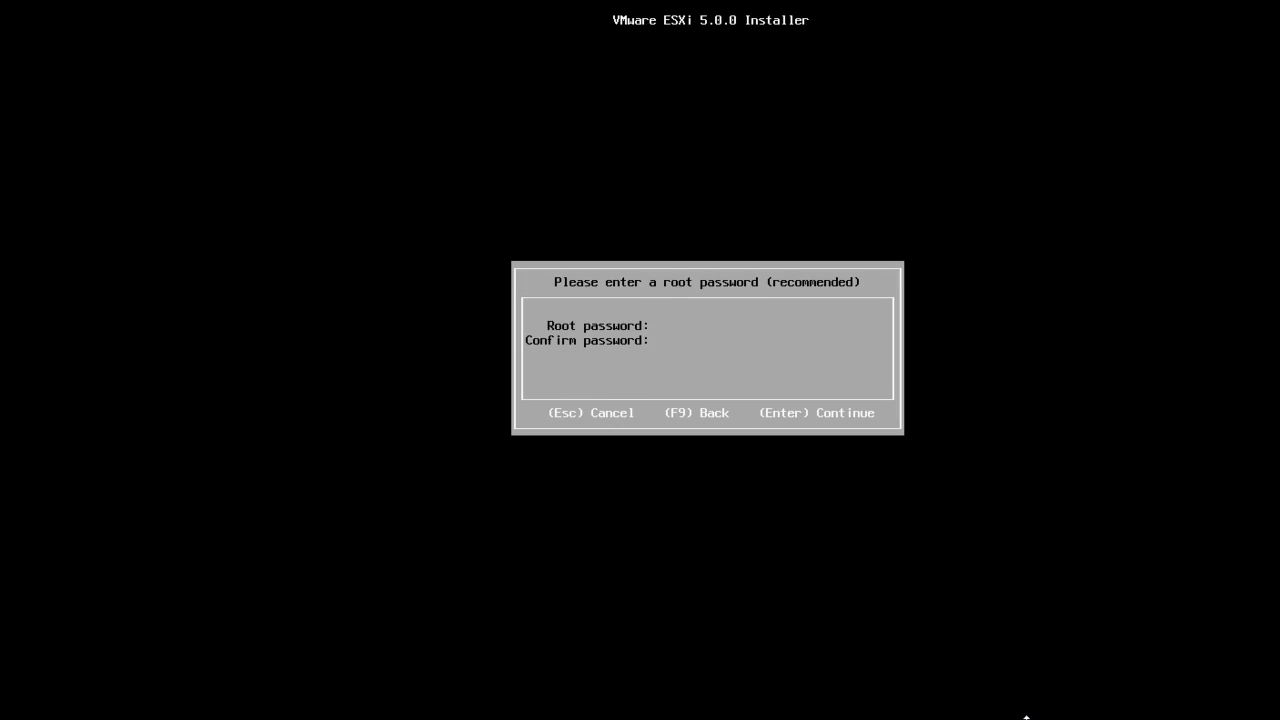
- Enter and confirm the root password, and complete the ESXi 5.0.0 installation with a reboot
type("****")
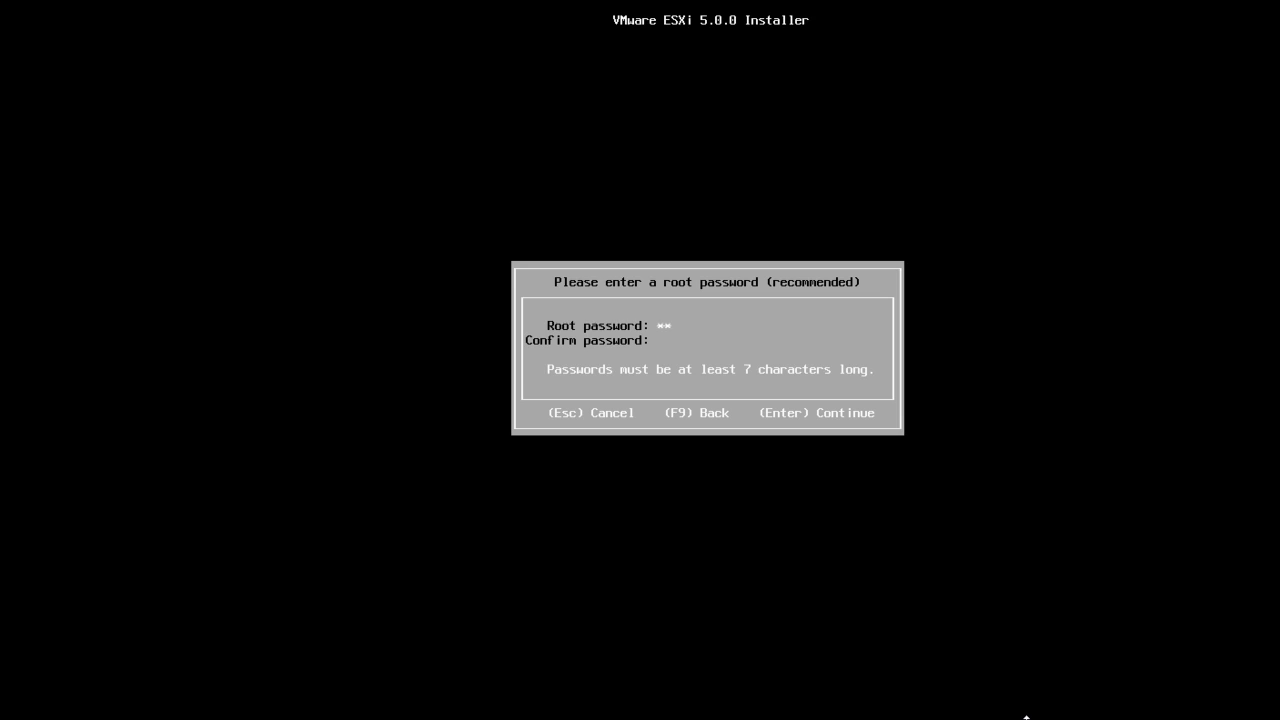
type("***")
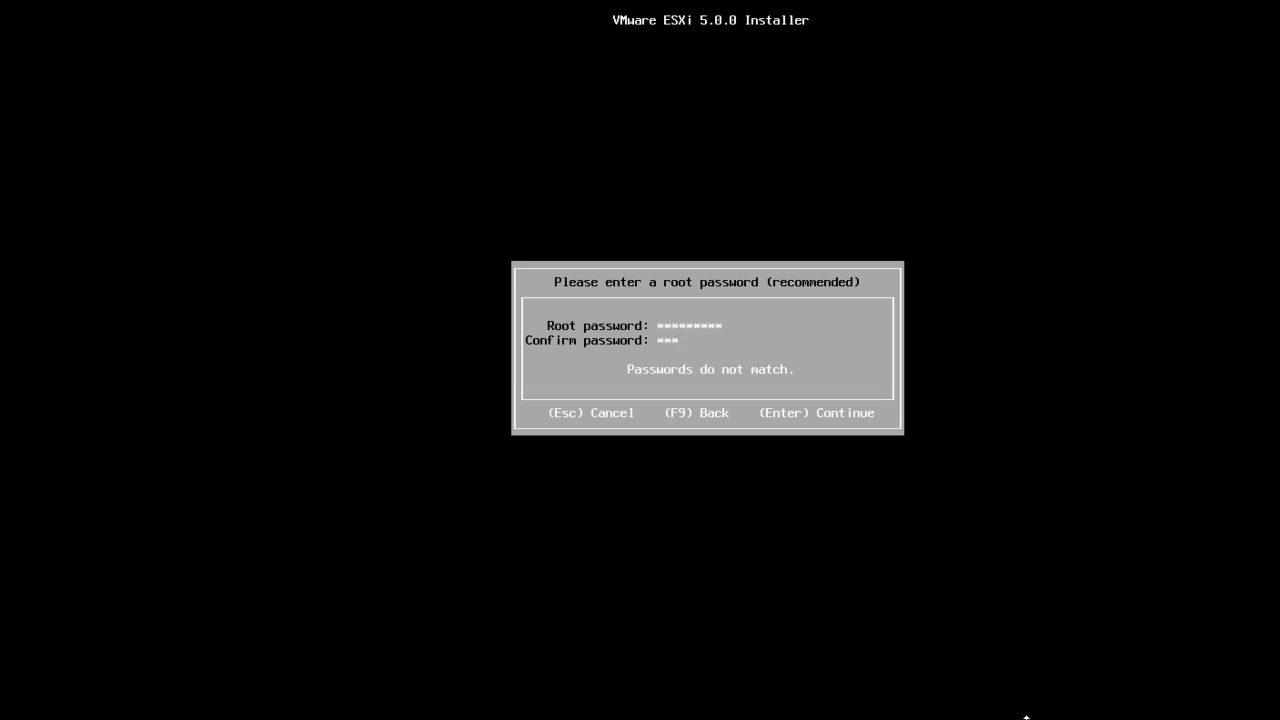
type("***")
key("Return")
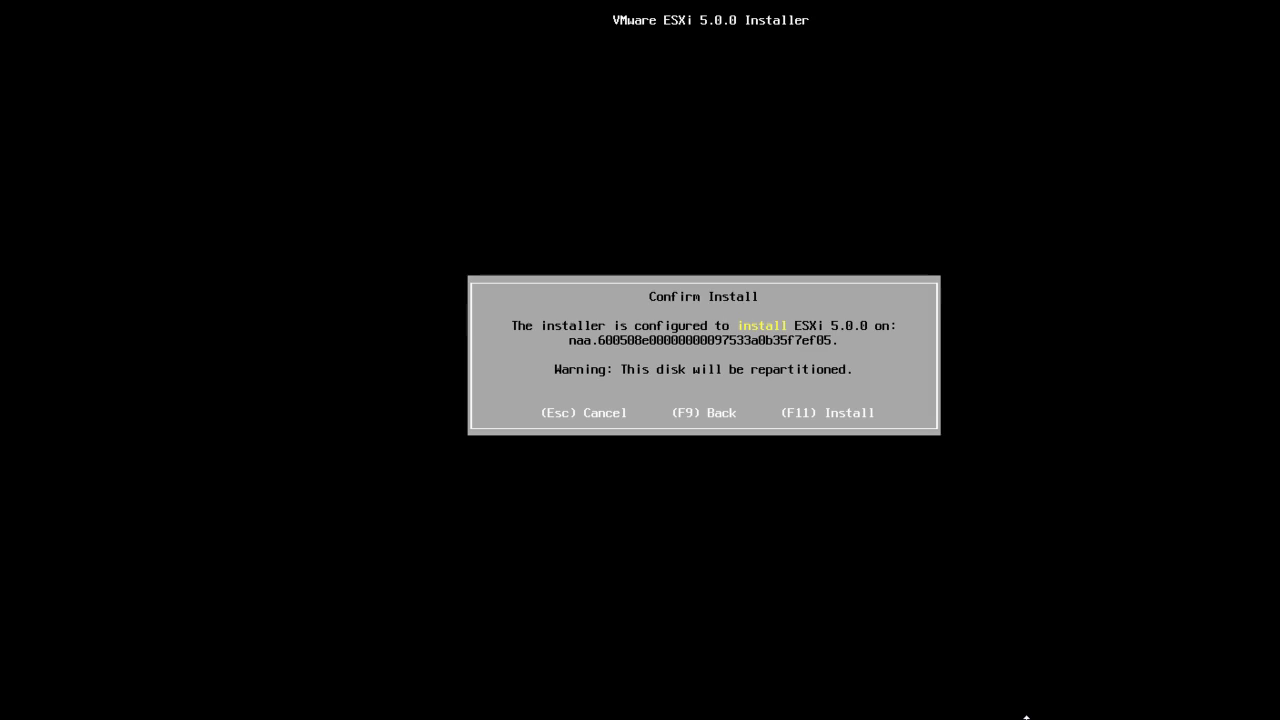
key("F11")
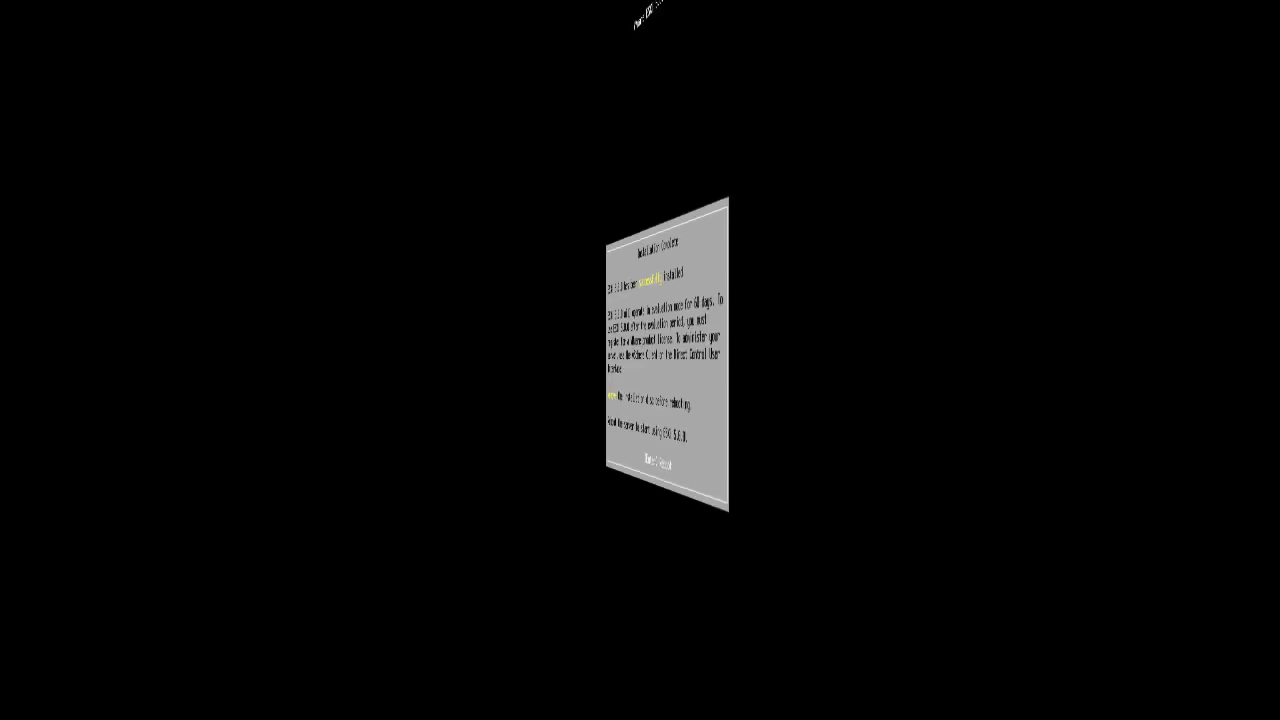
key("Return")
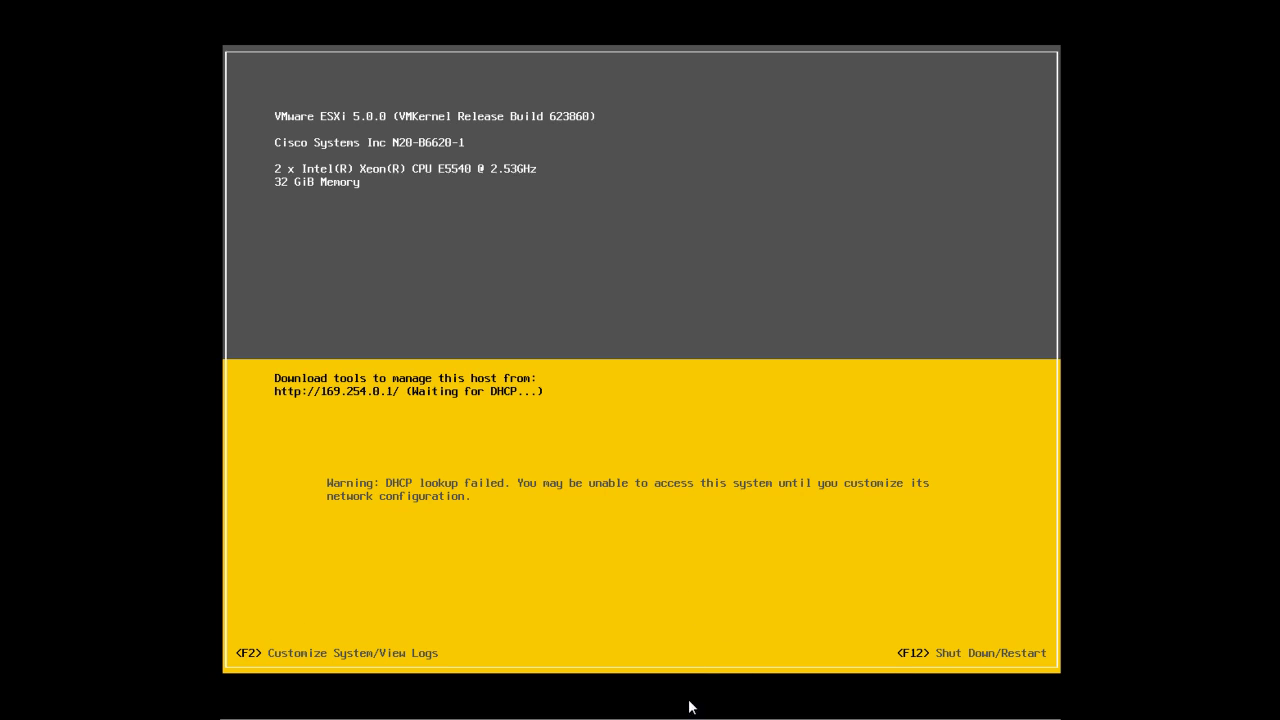
- Log in to the ESXi host's system customization as root with the root password
key("F2")
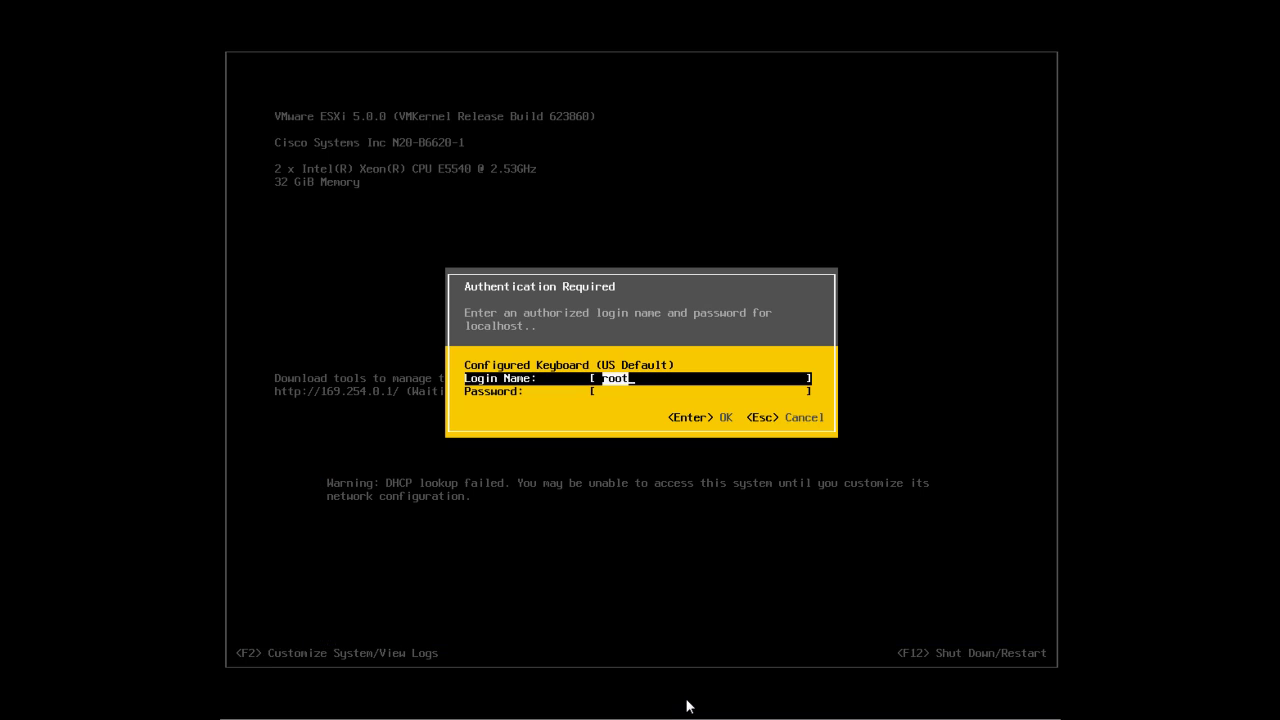
key("Tab")
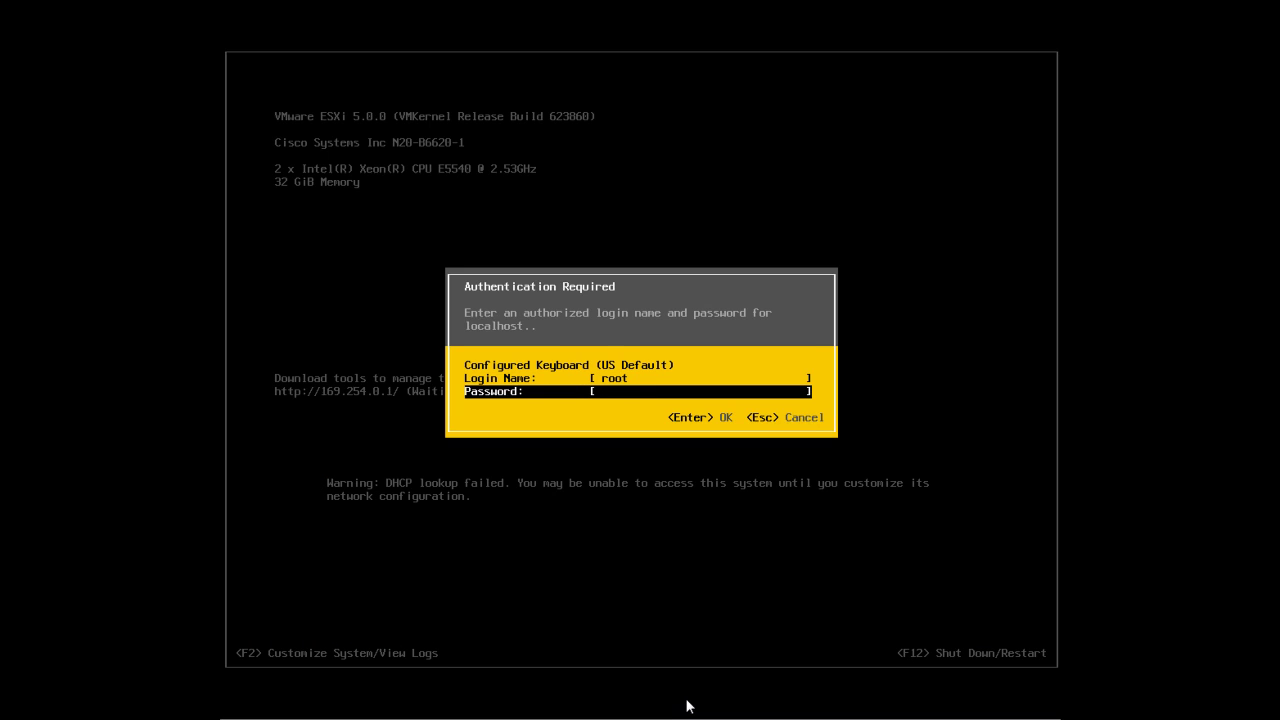
type("*********")
key("Return")
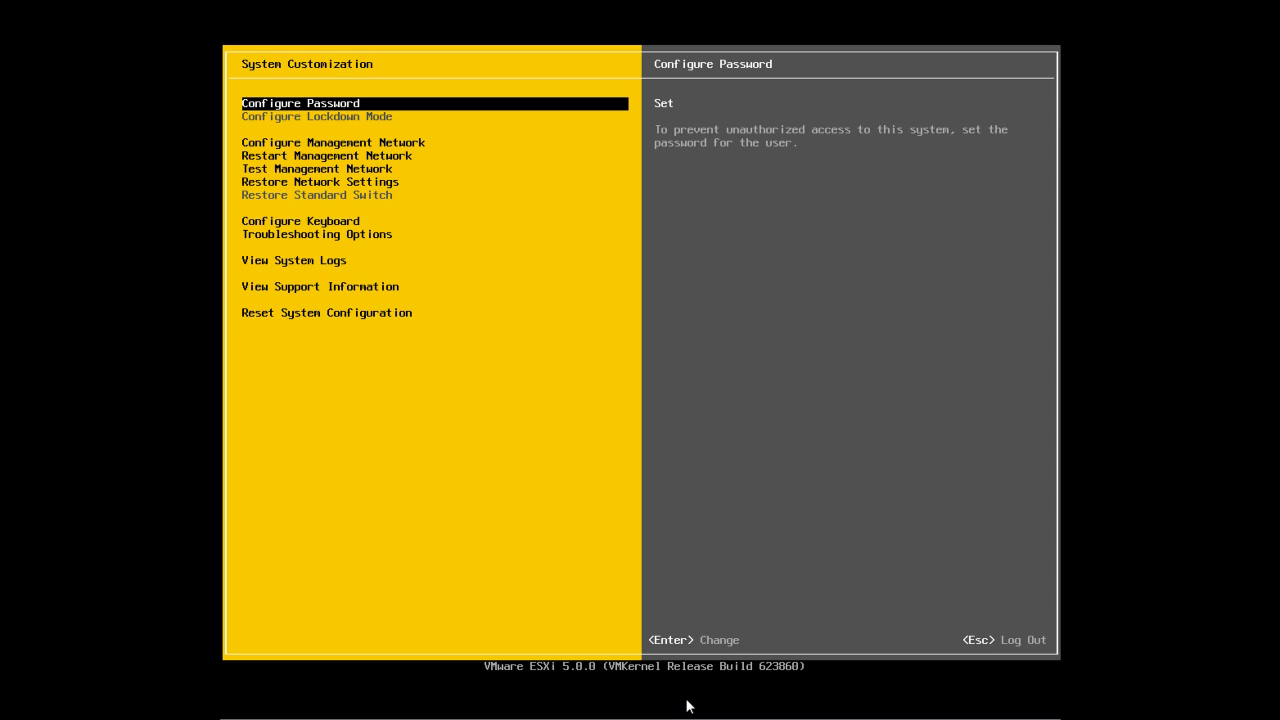
- Set the management network's VLAN ID to 177
key("Down")
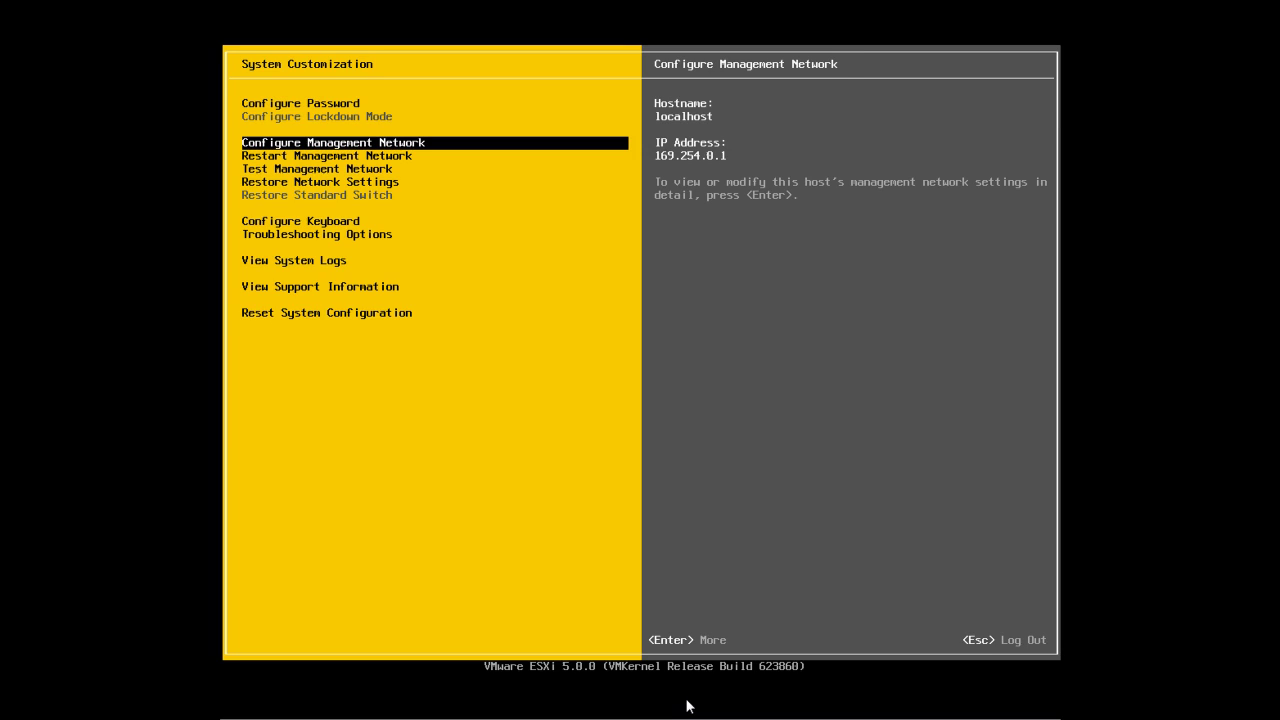
key("Return")
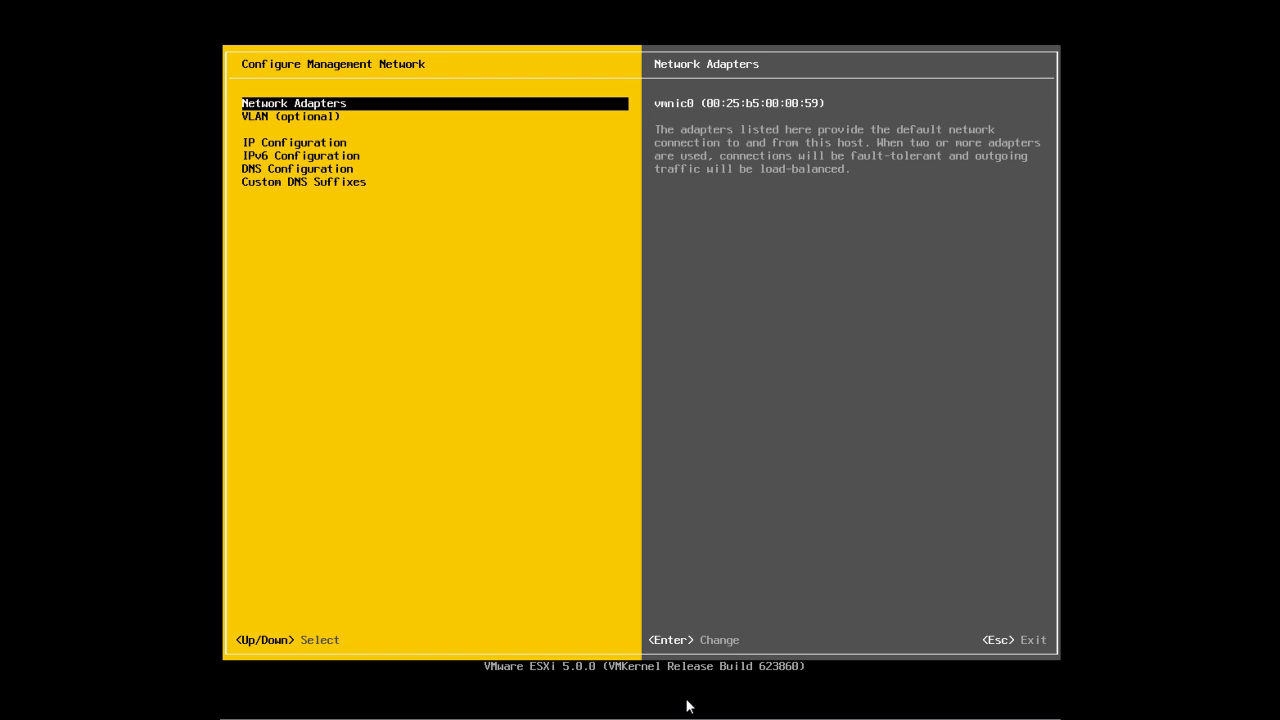
key("Down")
key("Return")
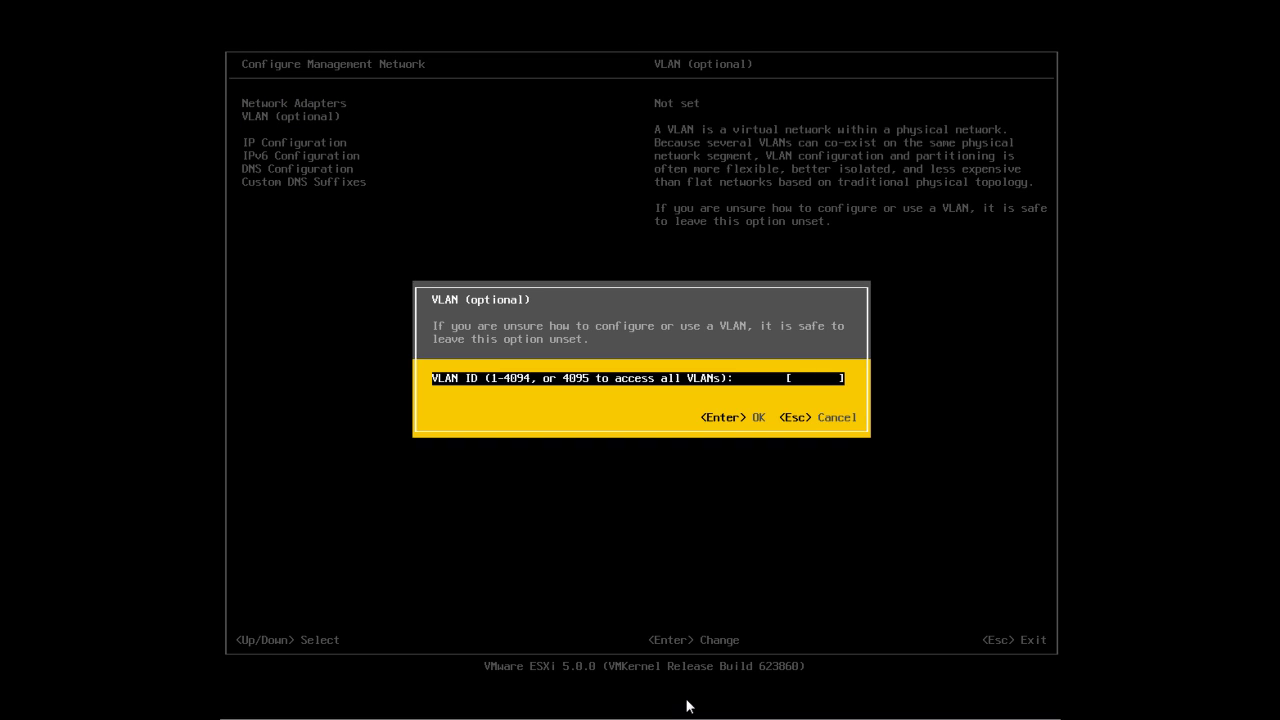
type("177")
key("Return")
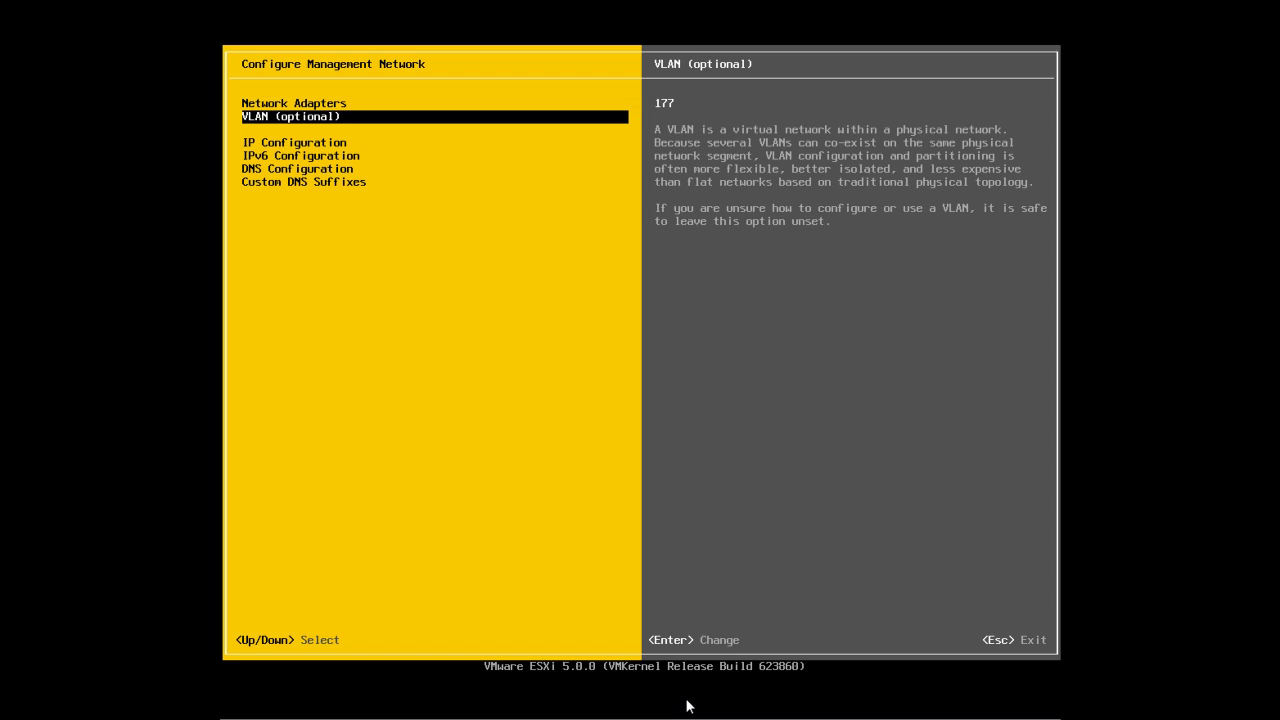
- Switch the management network's IP configuration to static and set the IP address to 10.22.177.235
key("Down")
key("Return")
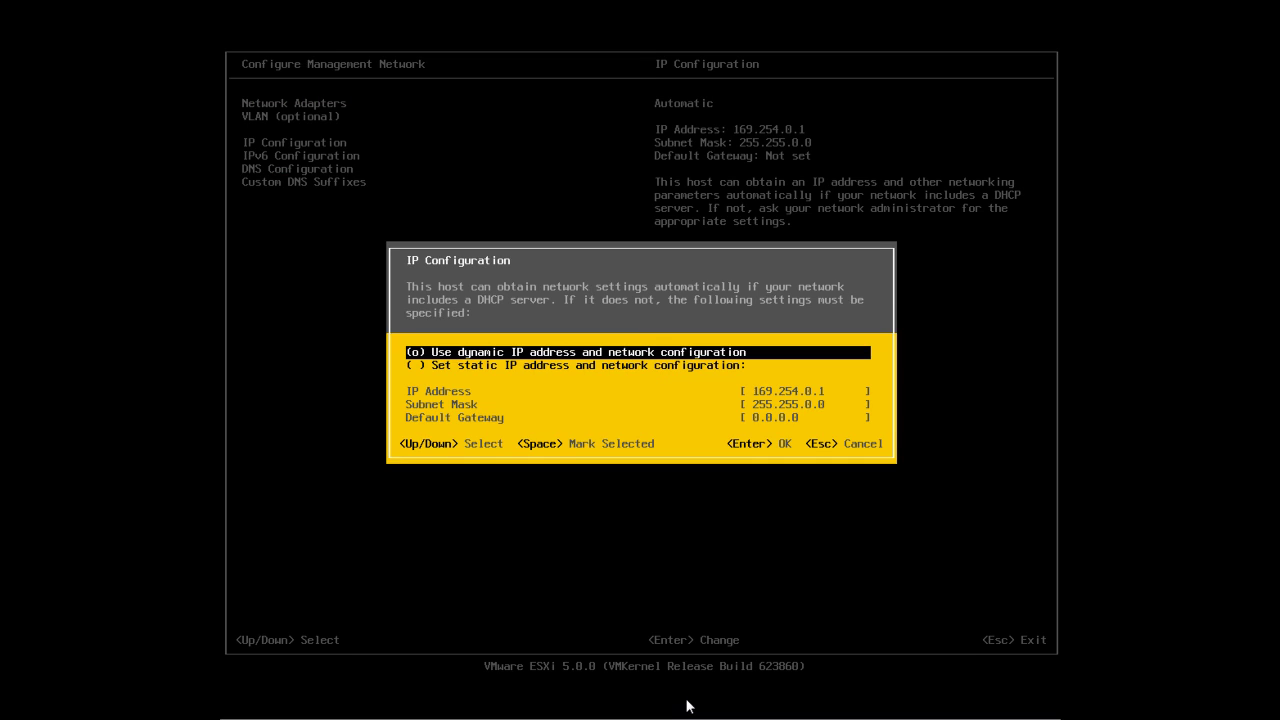
key("Down")
key("space")
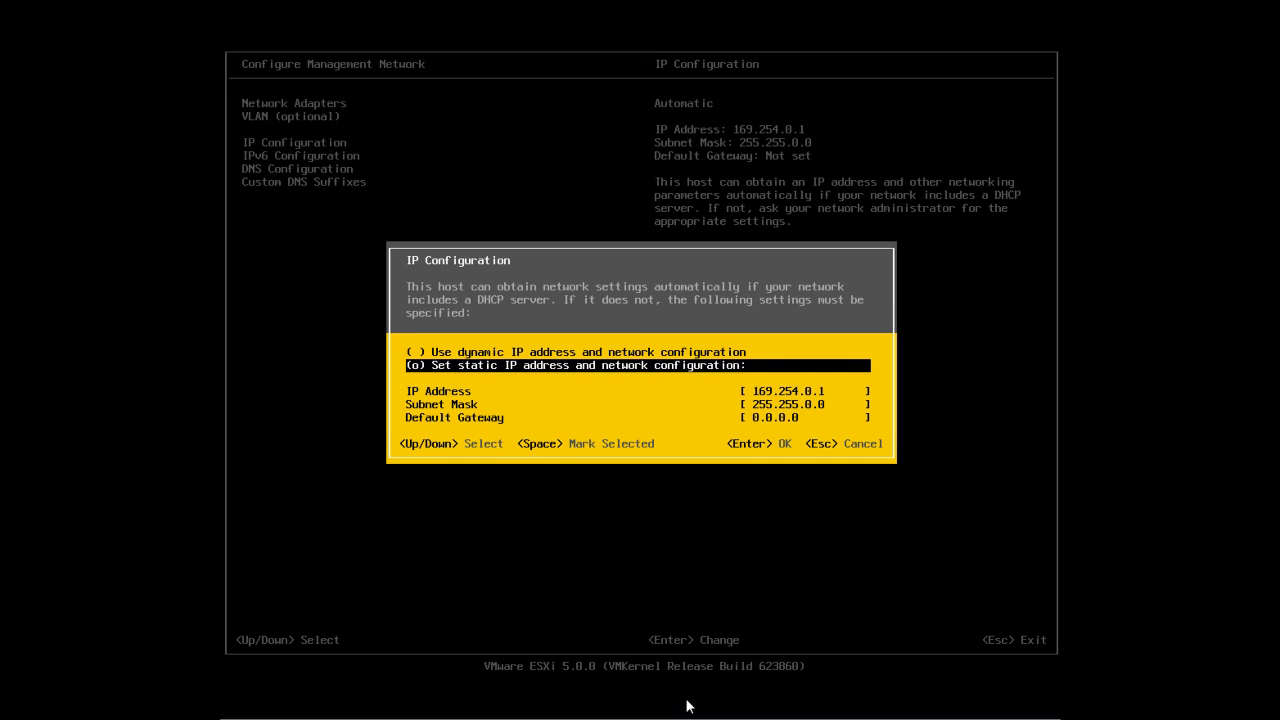
key("Down")
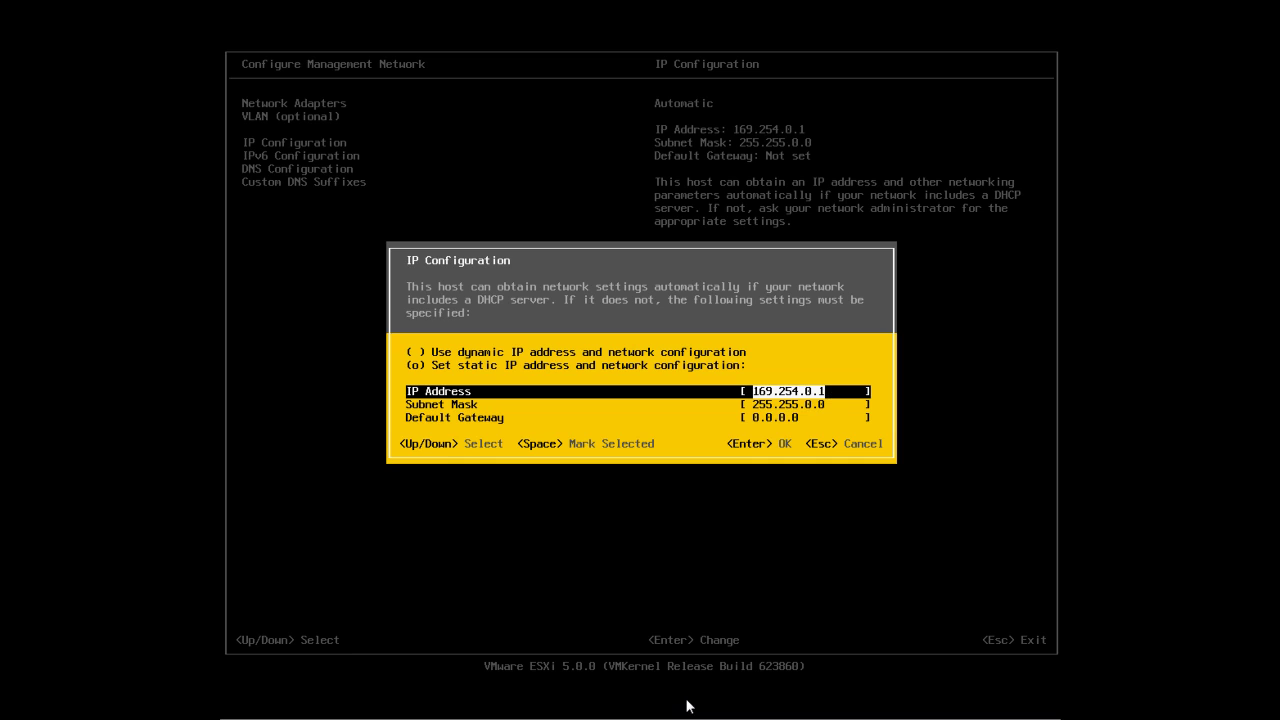
type("10.2")
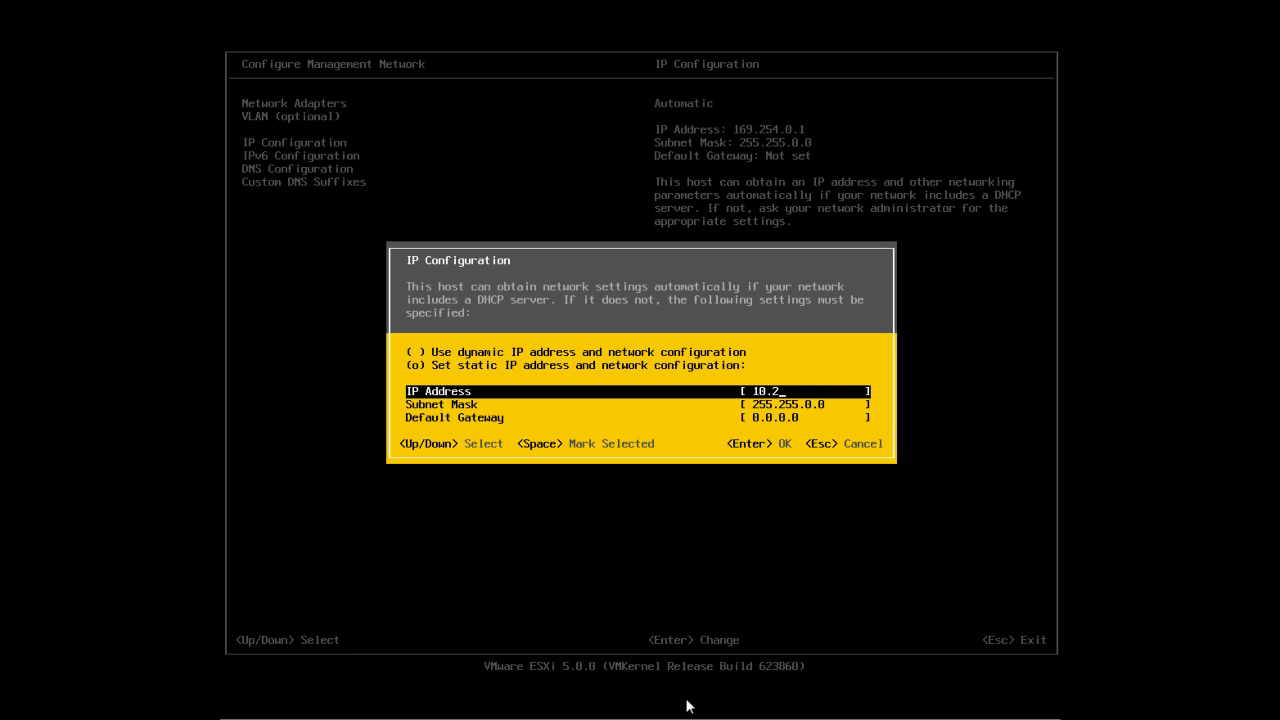
type("2.177.235")
- Set the subnet mask to 255.255.255.0 and the default gateway to 10.22.177.1, and accept the IP configuration
key("Down")
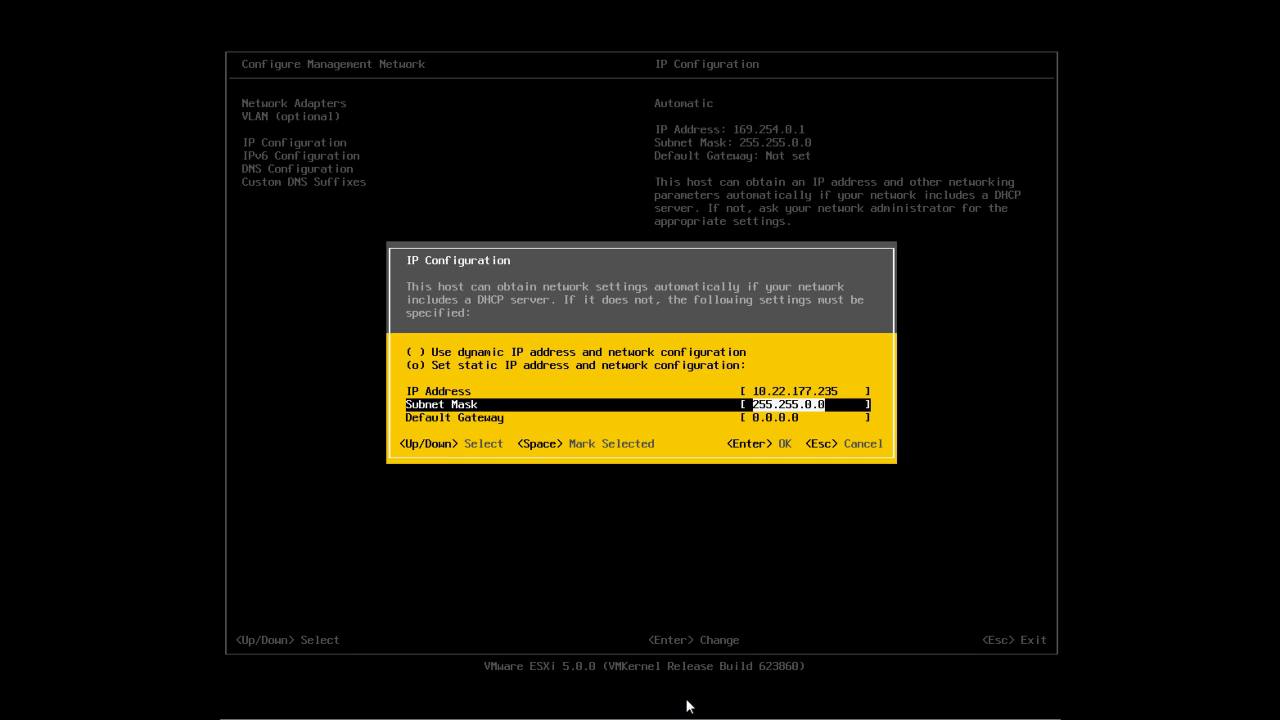
type("255")
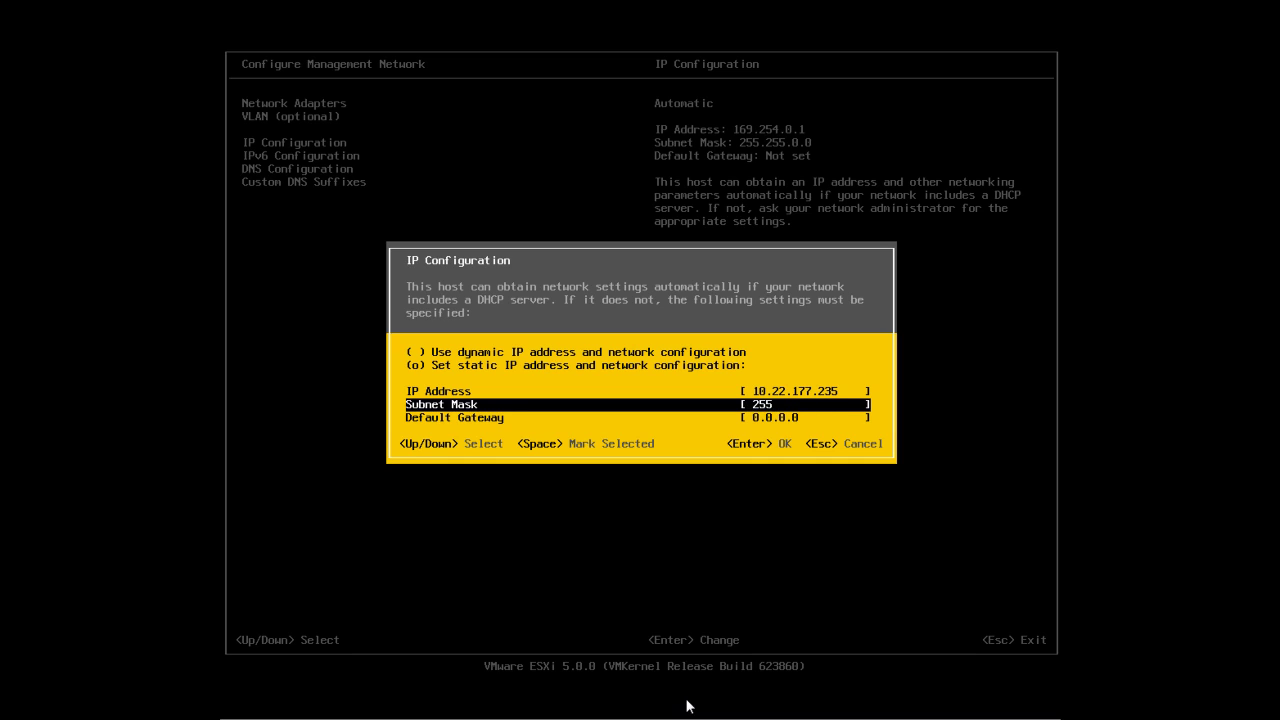
type(".255.255.0")
key("Down")
type("1")
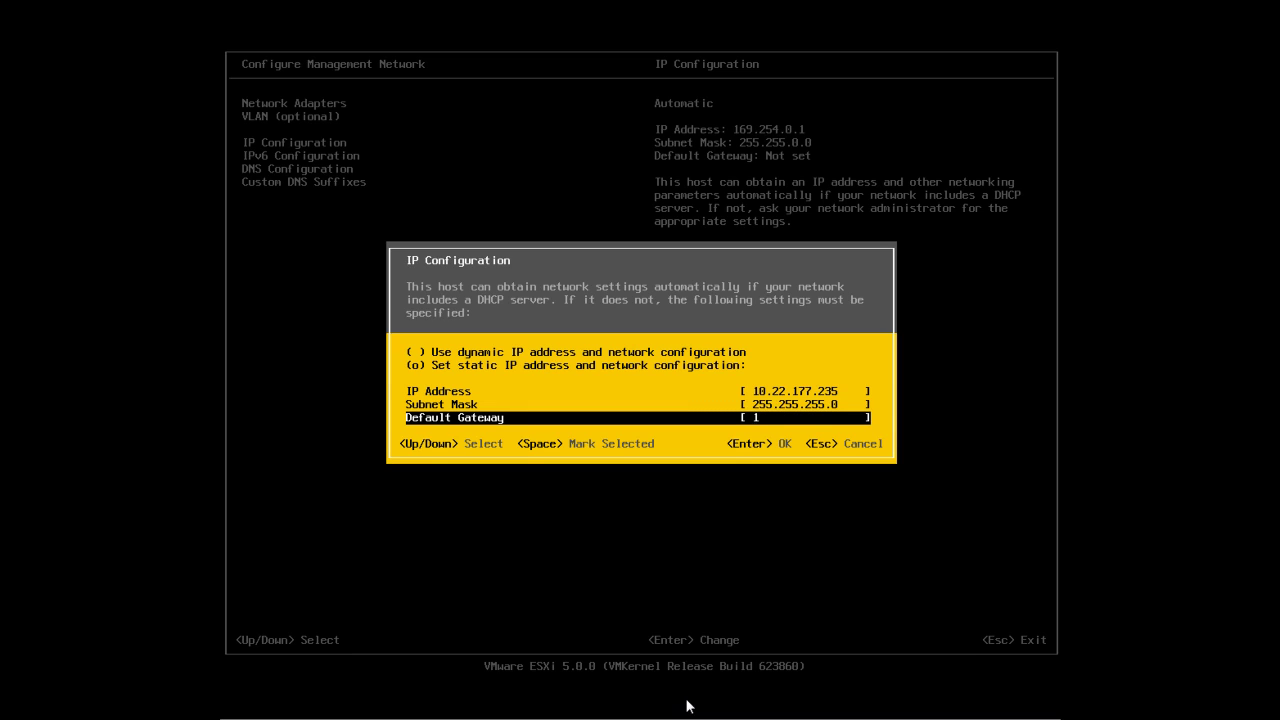
type("0.22.177.1")
key("Return")
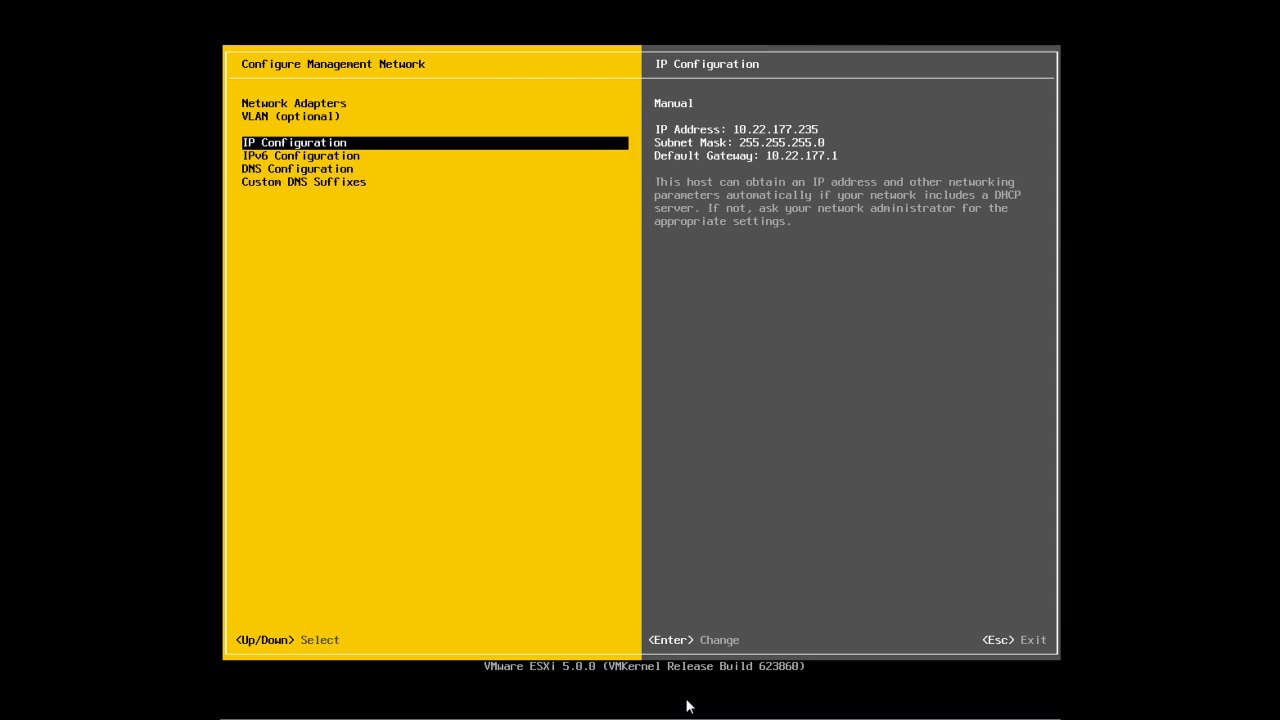
- Configure DNS with primary server 171.70.168.183, alternate server 173.36.131.10 and hostname dt-ucs5-esx2
key("Down")
key("Down")
key("Return")
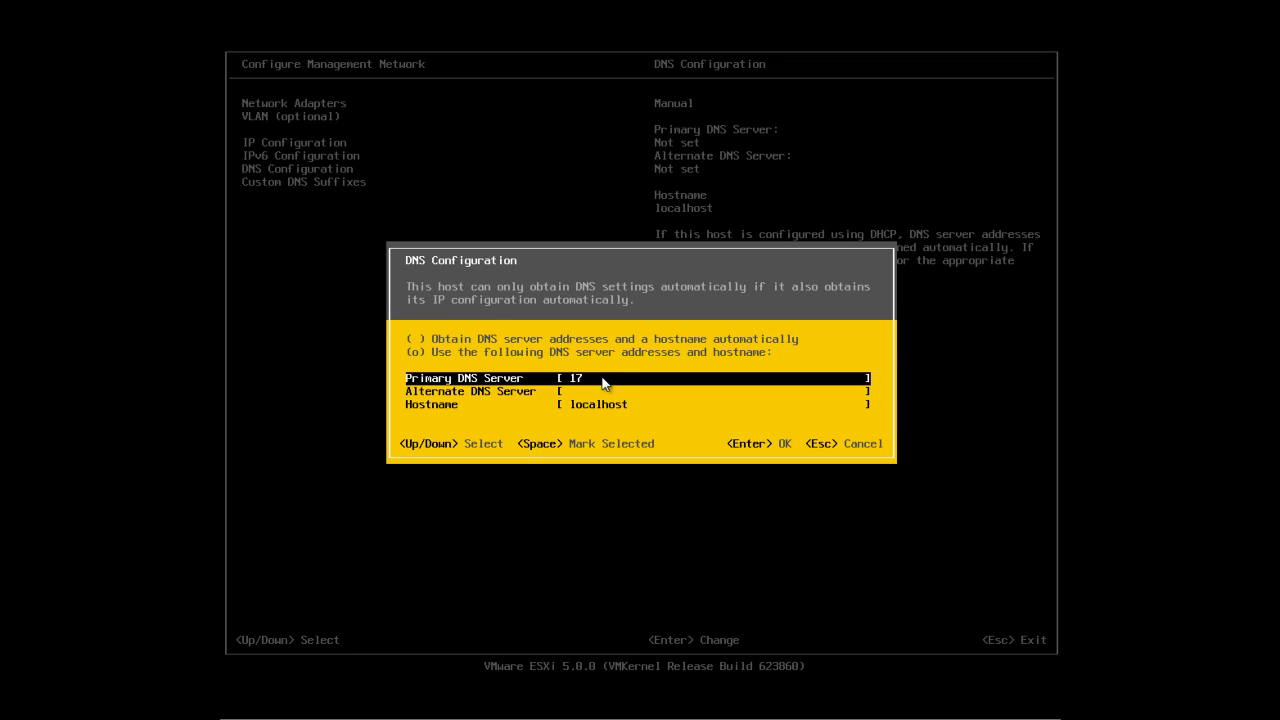
type("171.70.168.183")
key("Down")
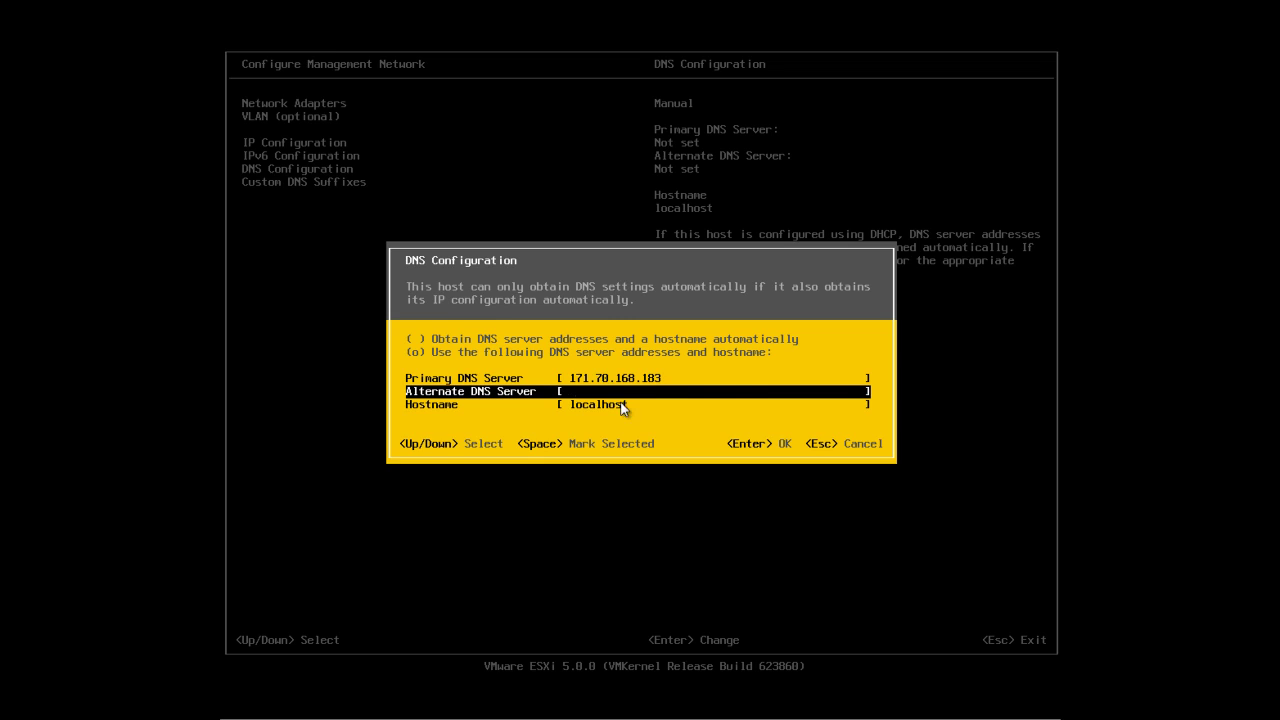
type("173.36.131.10")
key("Down")
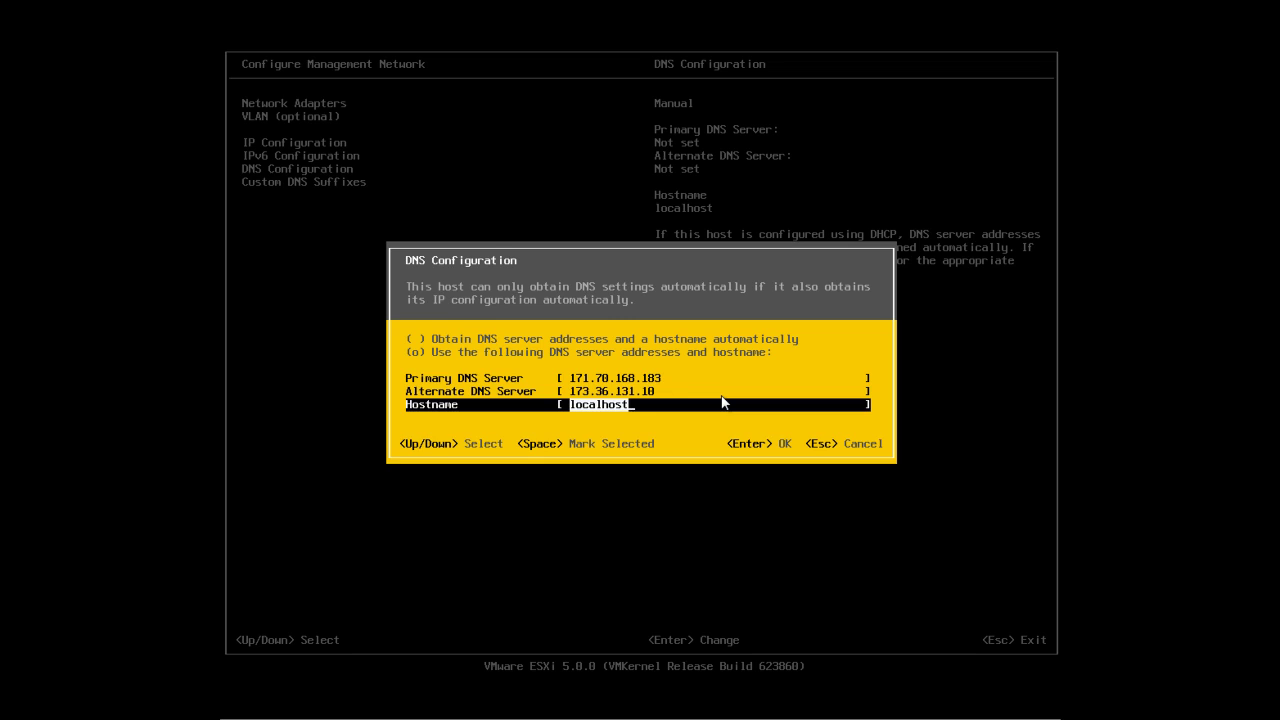
type("dt-ucs5-esx2")
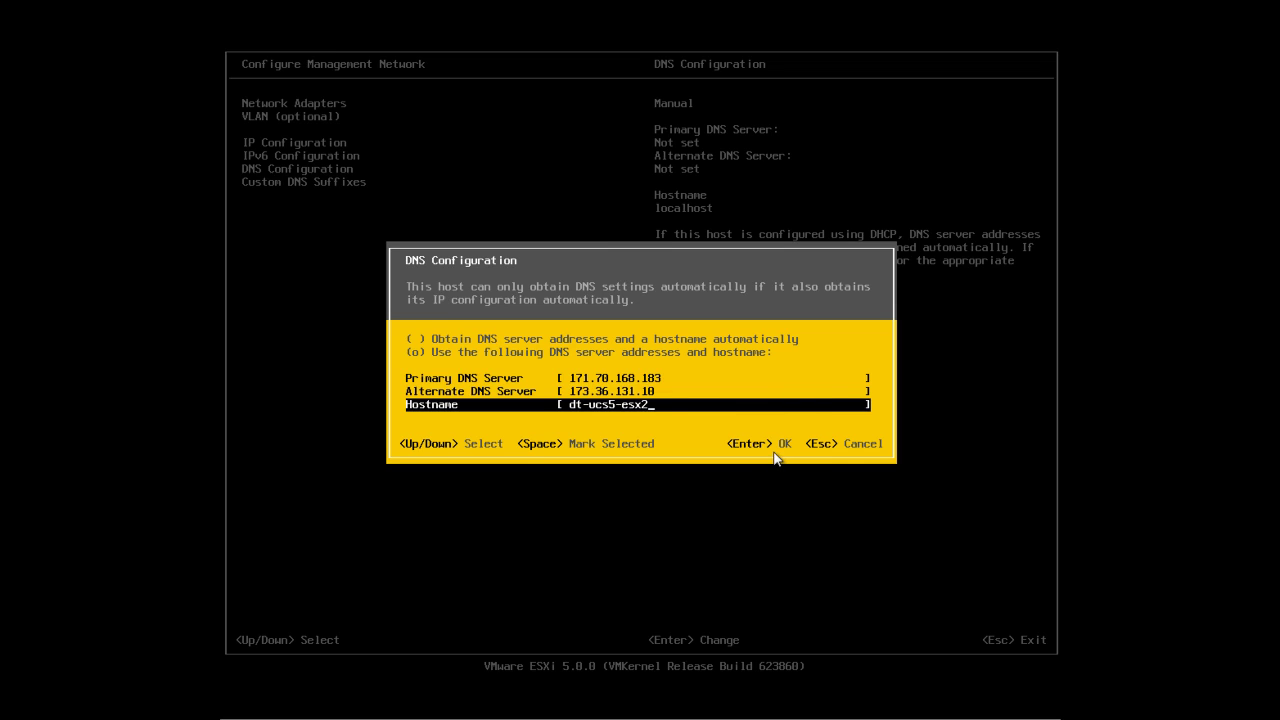
key("Return")
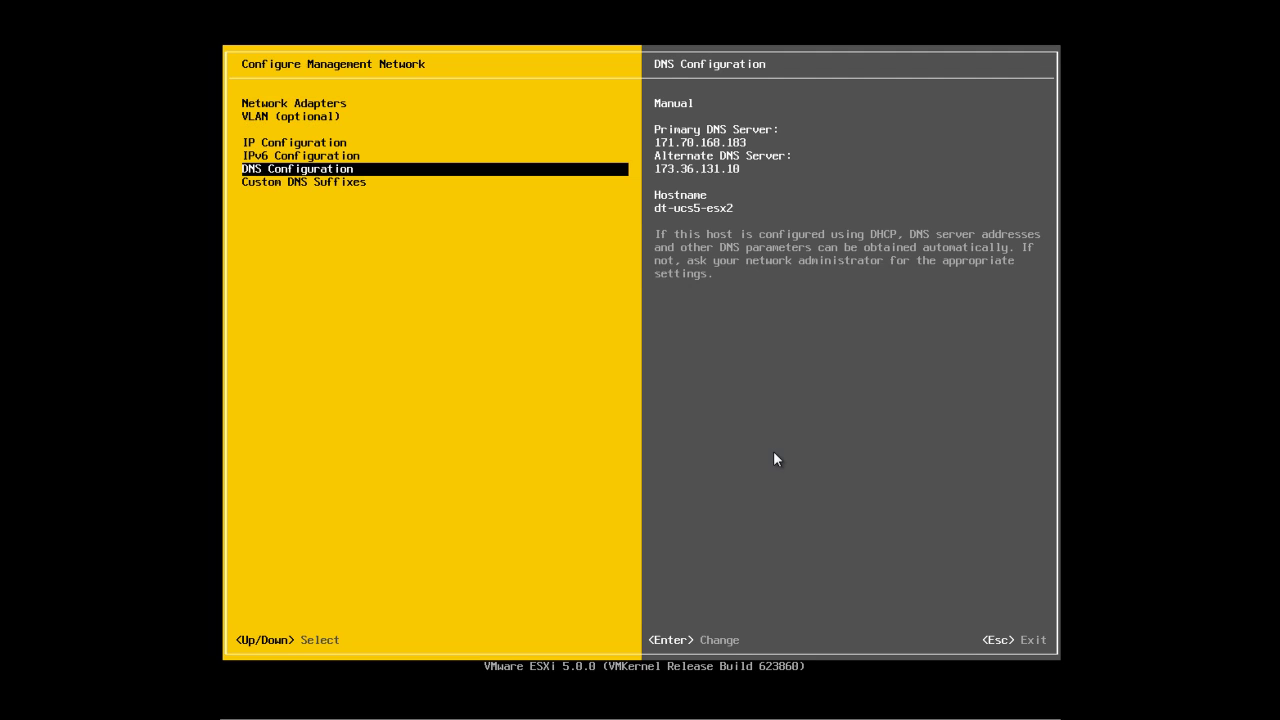
- Set the custom DNS suffix to cisco.com and apply the management network changes
key("Down")
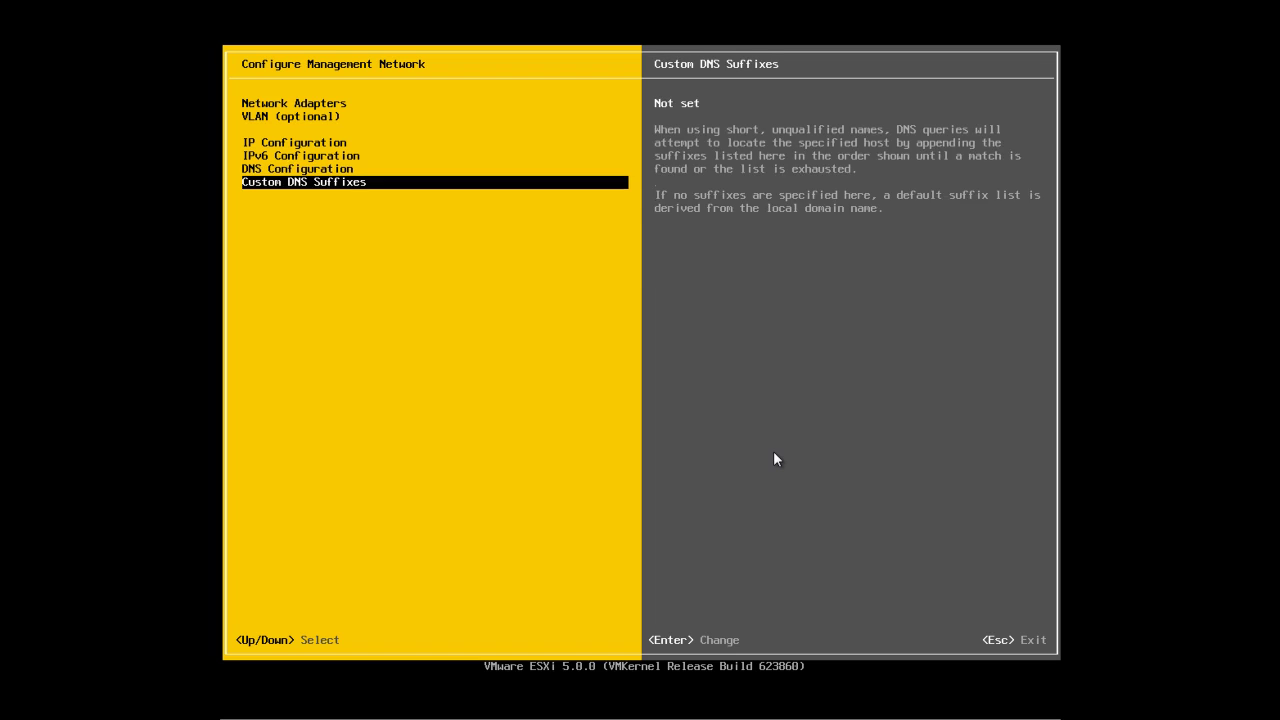
key("Return")
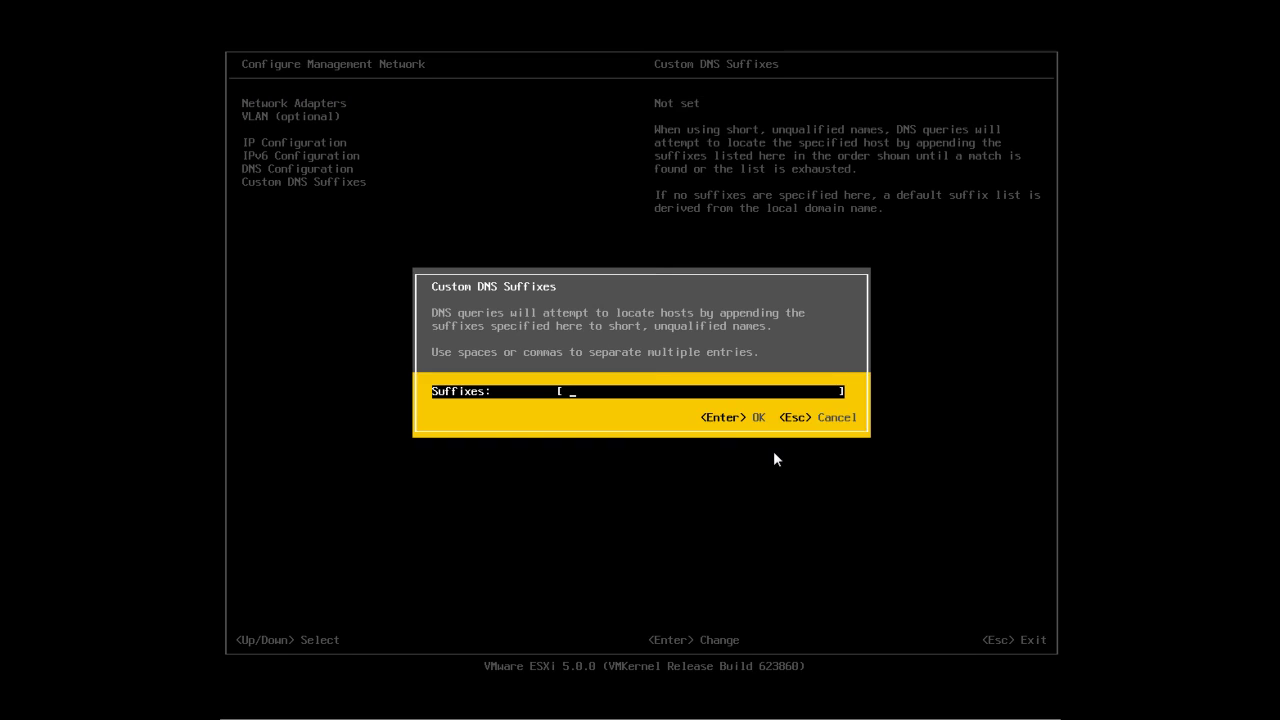
type("cisco.com")
key("Return")
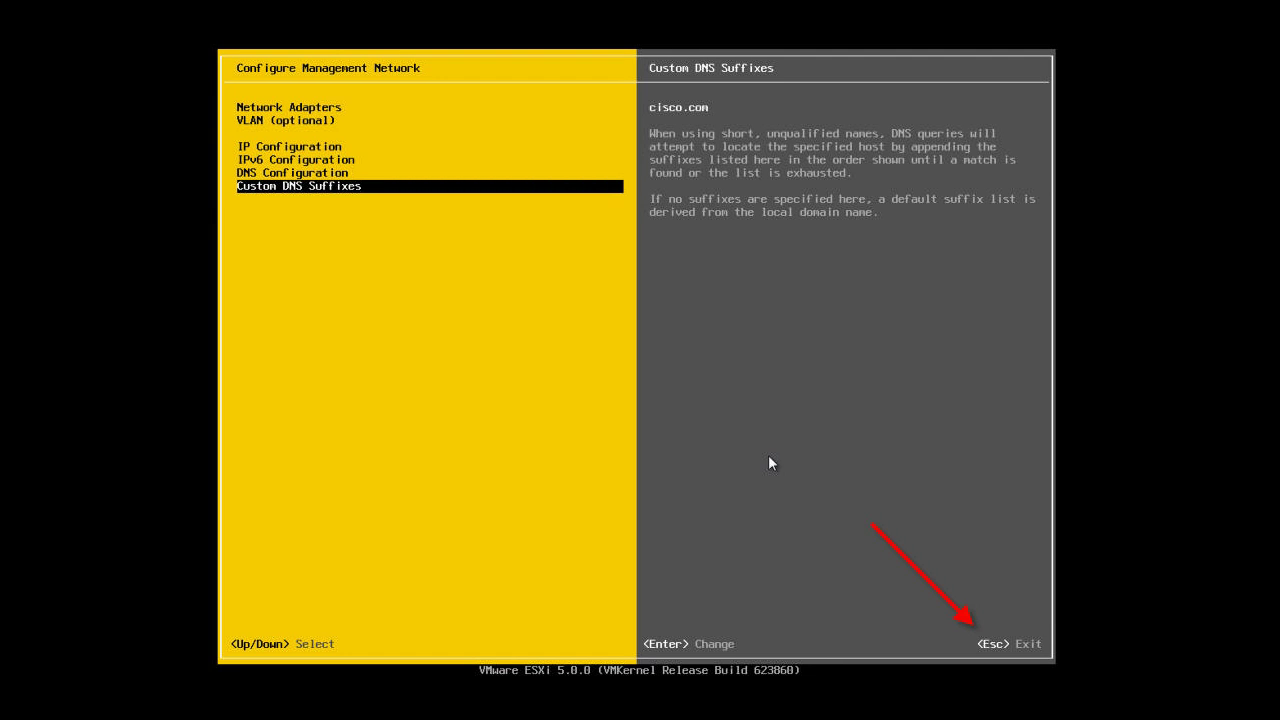
key("Escape")
key("y")
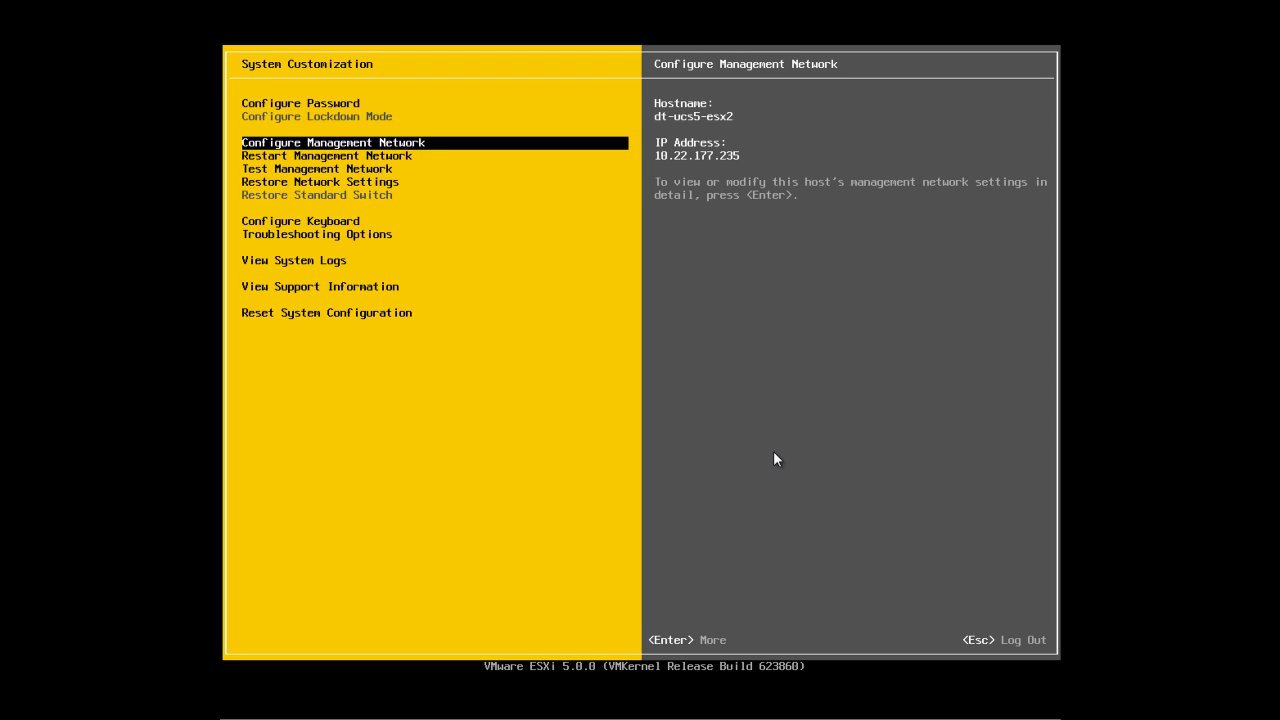
- Restart the host's management network and close the restart report
key("Down")
key("Return")
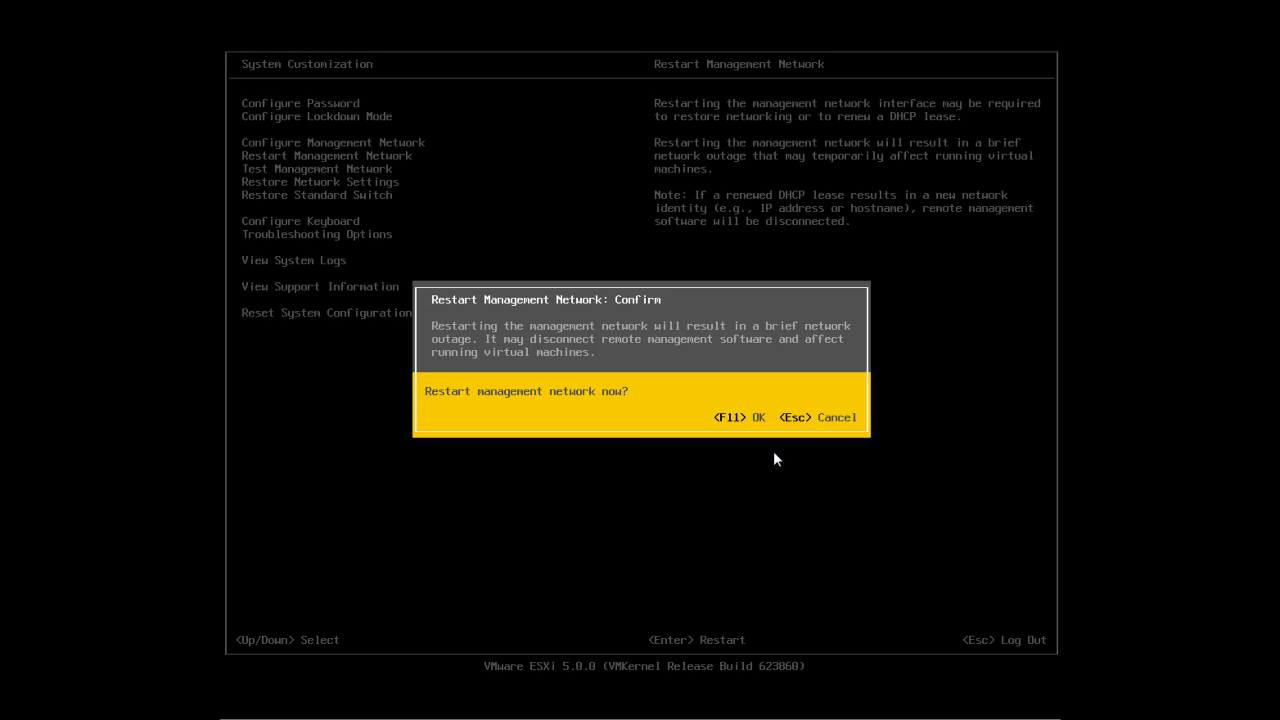
key("F11")
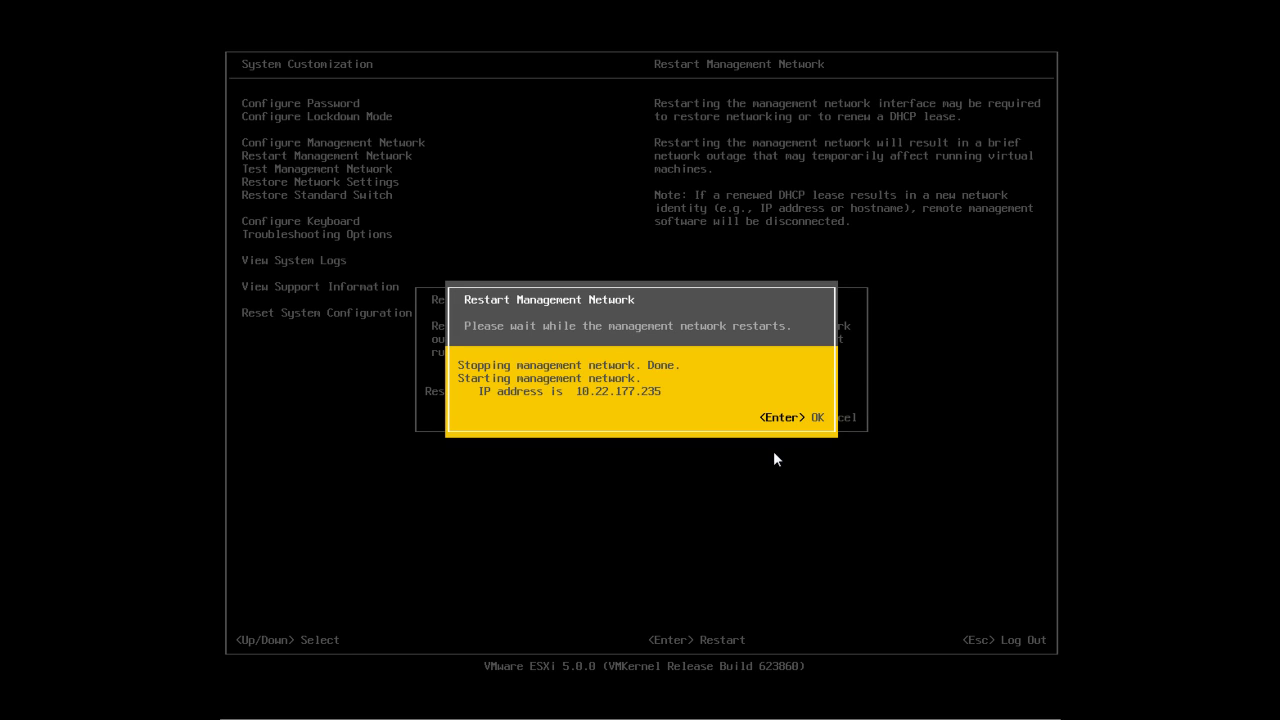
key("Return")
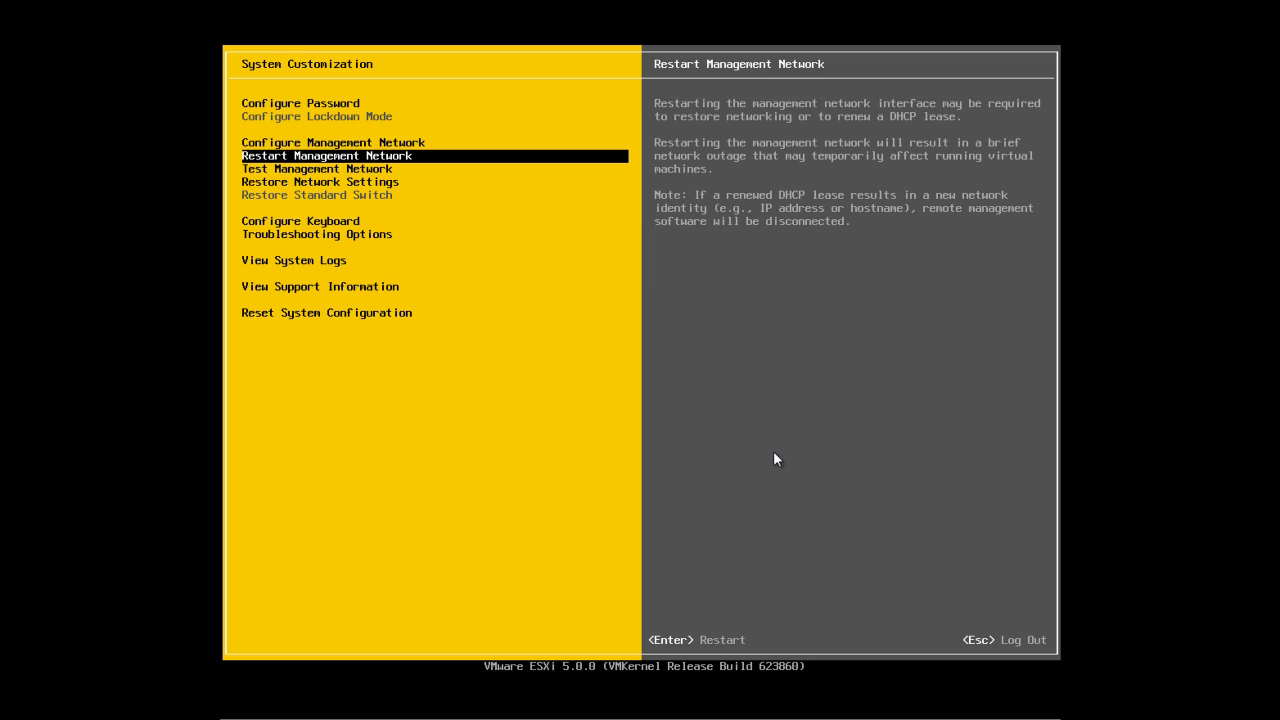
- Run the management network test with the default ping addresses and hostname
key("Down")
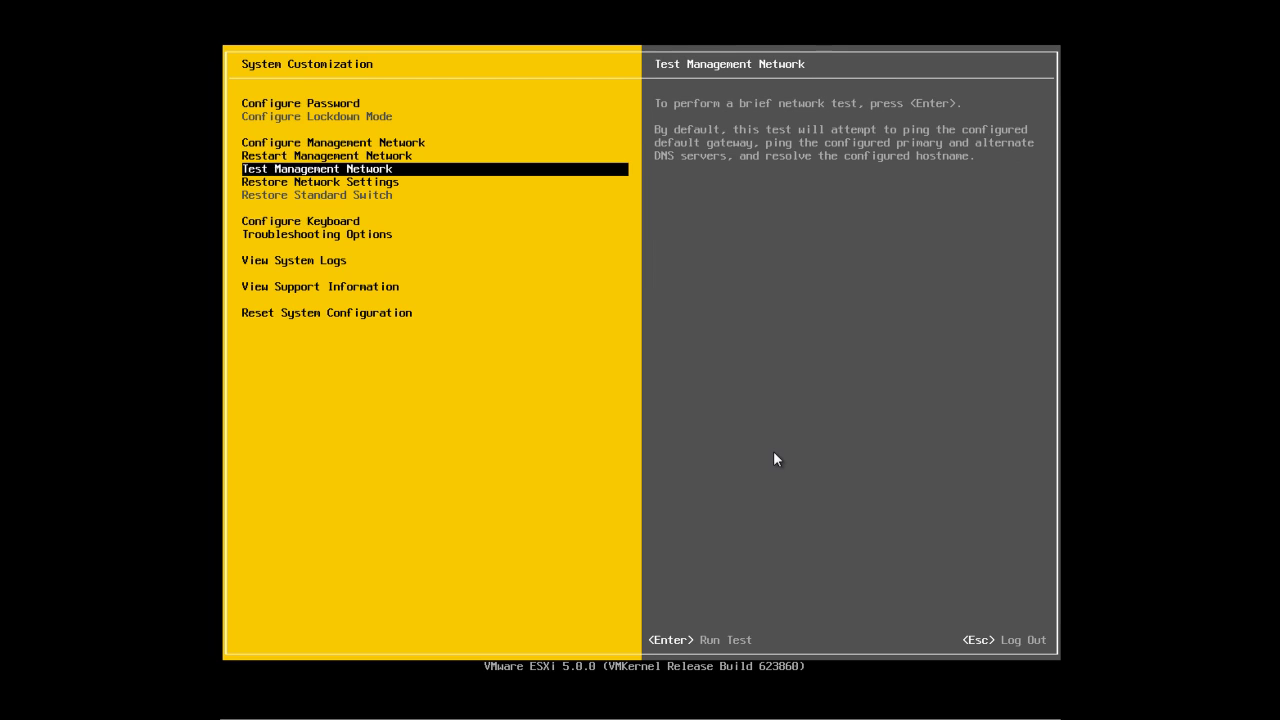
key("Return")
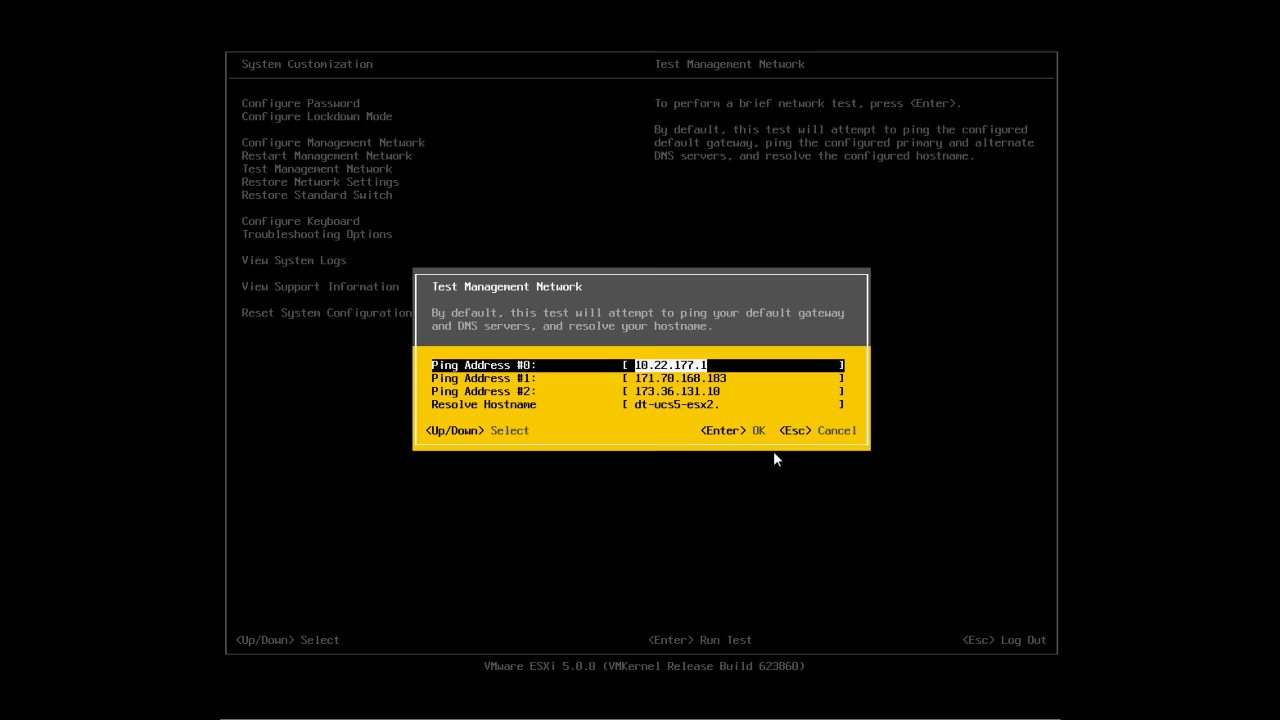
key("Return")
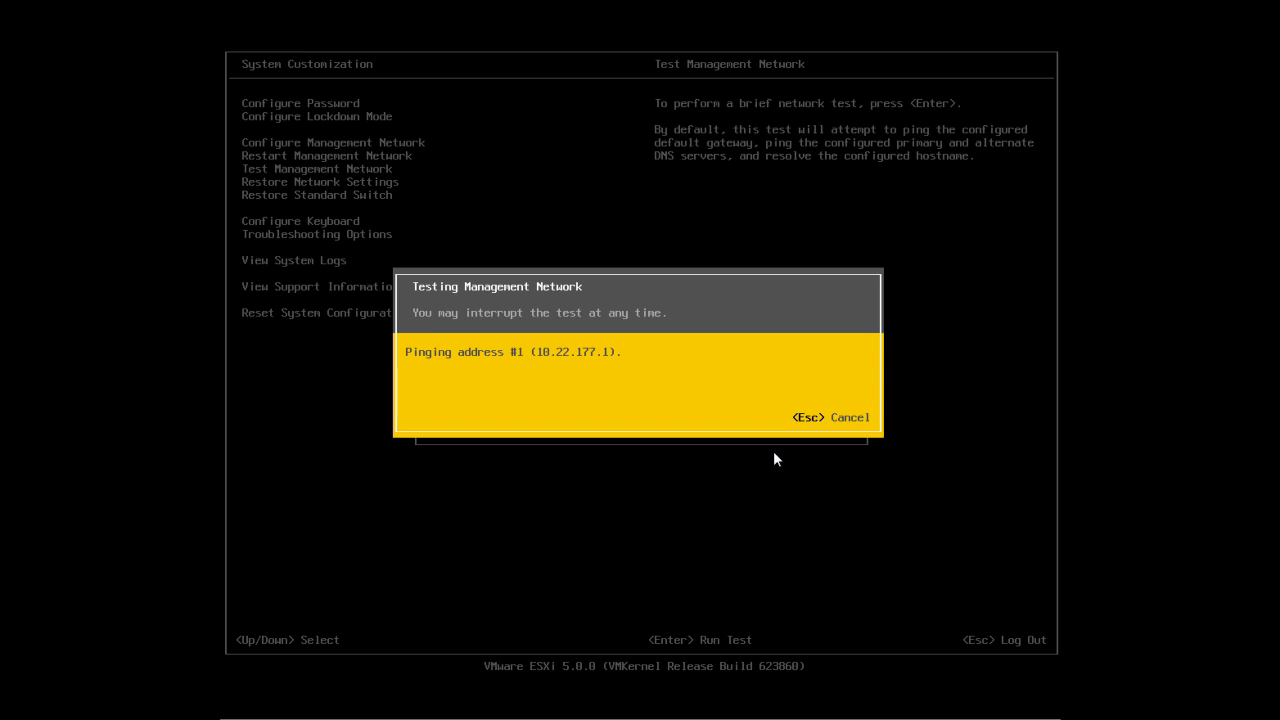